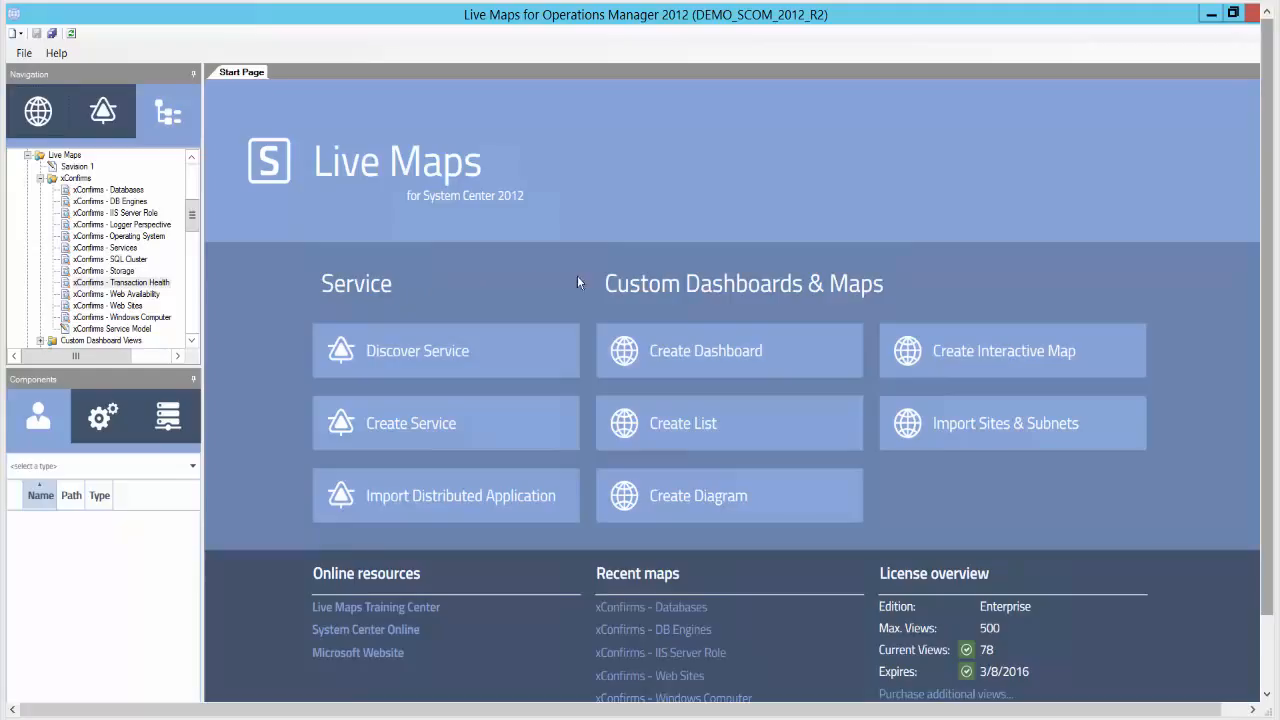
- Start a new diagram and choose the _DEMO.Custom.SQL.Monitoring folder as its destination
{"action": "left_click", "coordinate": [712, 500]}
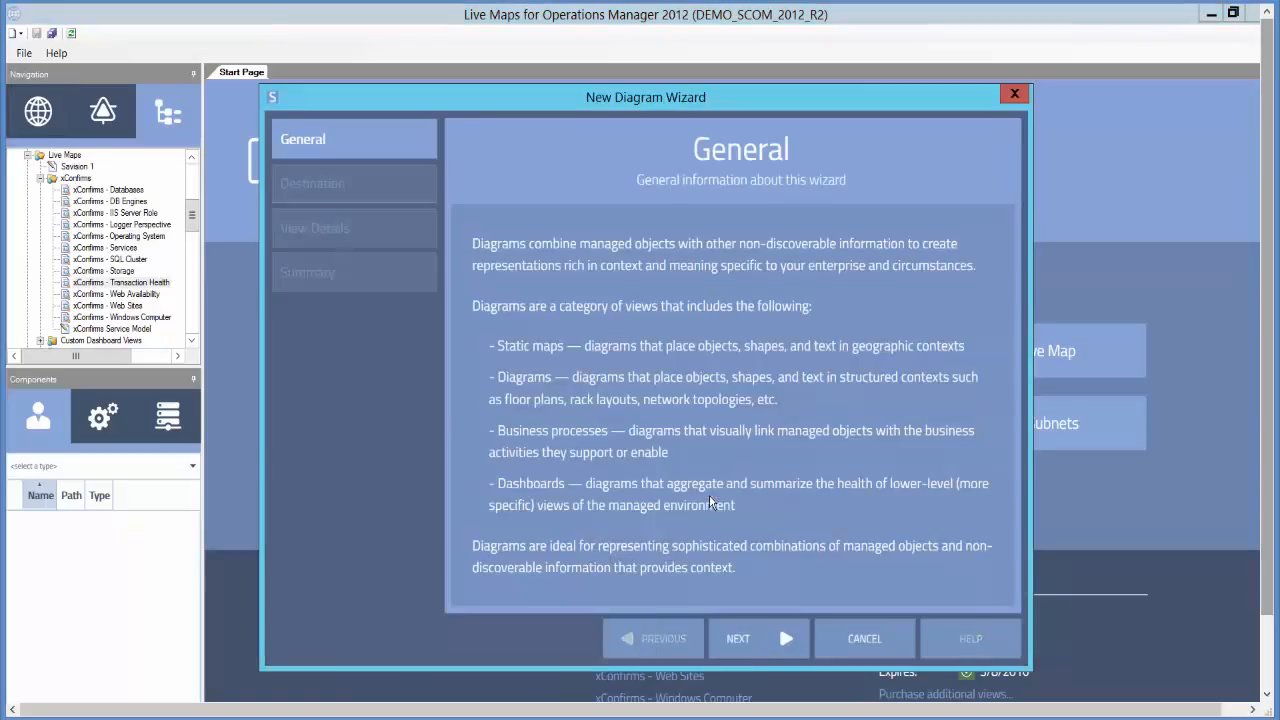
{"action": "left_click", "coordinate": [790, 641]}
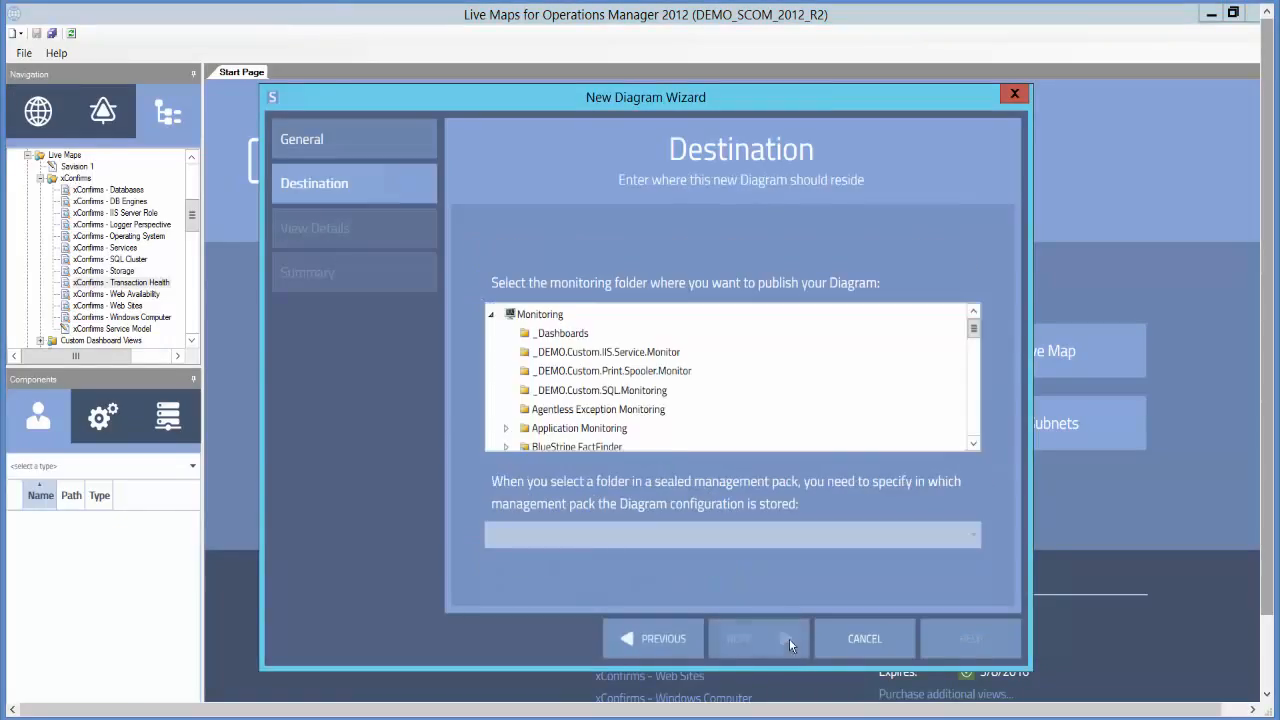
{"action": "left_click", "coordinate": [600, 392]}
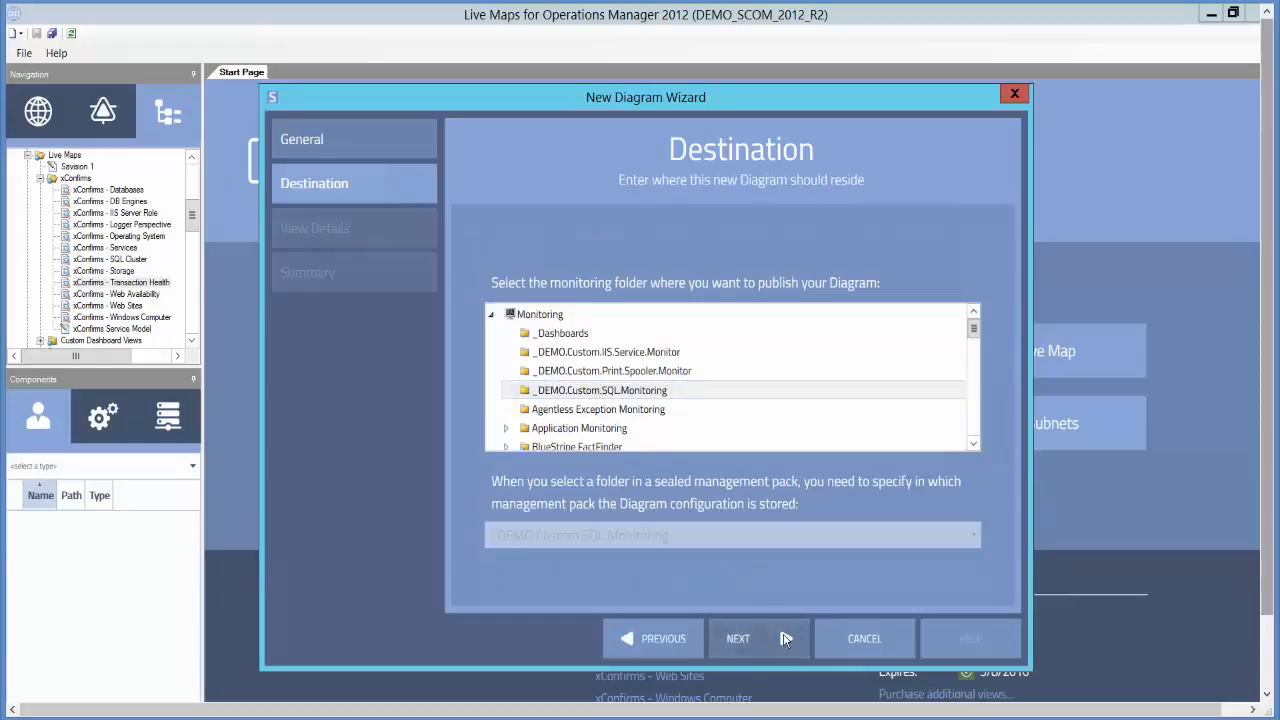
{"action": "left_click", "coordinate": [785, 641]}
- Name the diagram "Test Diagram", clear the Visible option and finish the wizard
{"action": "left_click", "coordinate": [561, 392]}
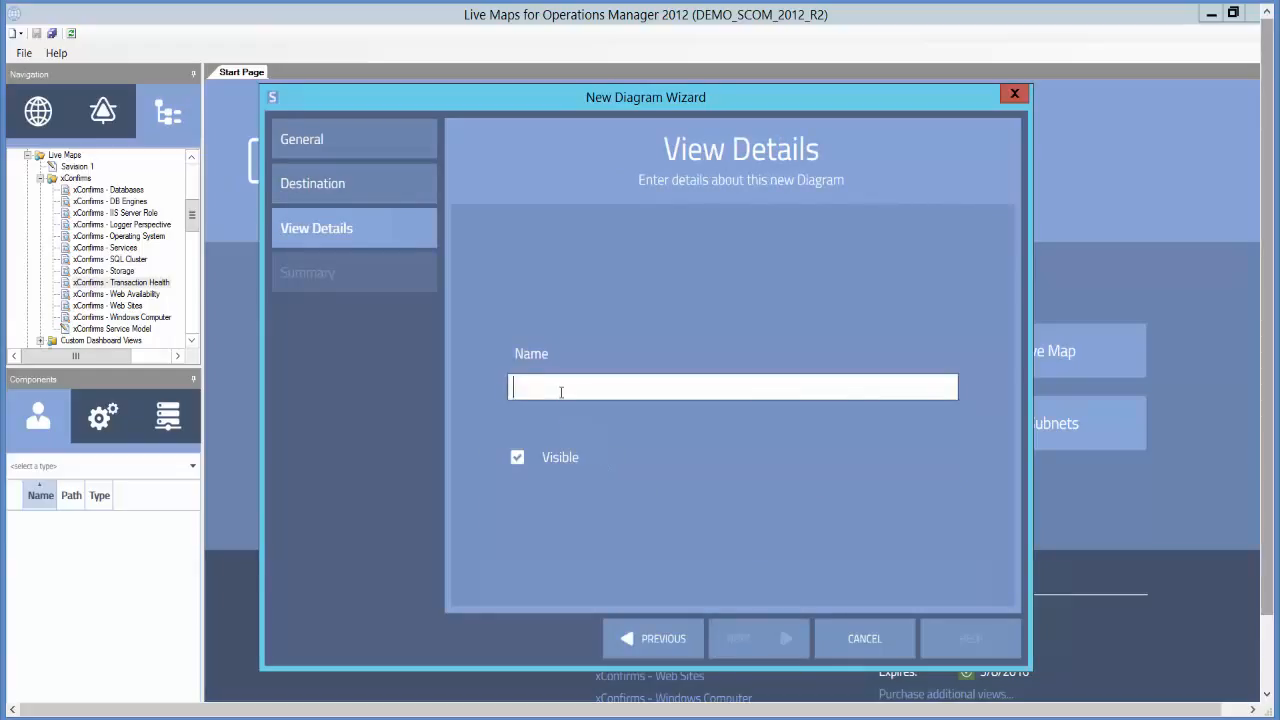
{"action": "type", "text": "Test Diagram"}
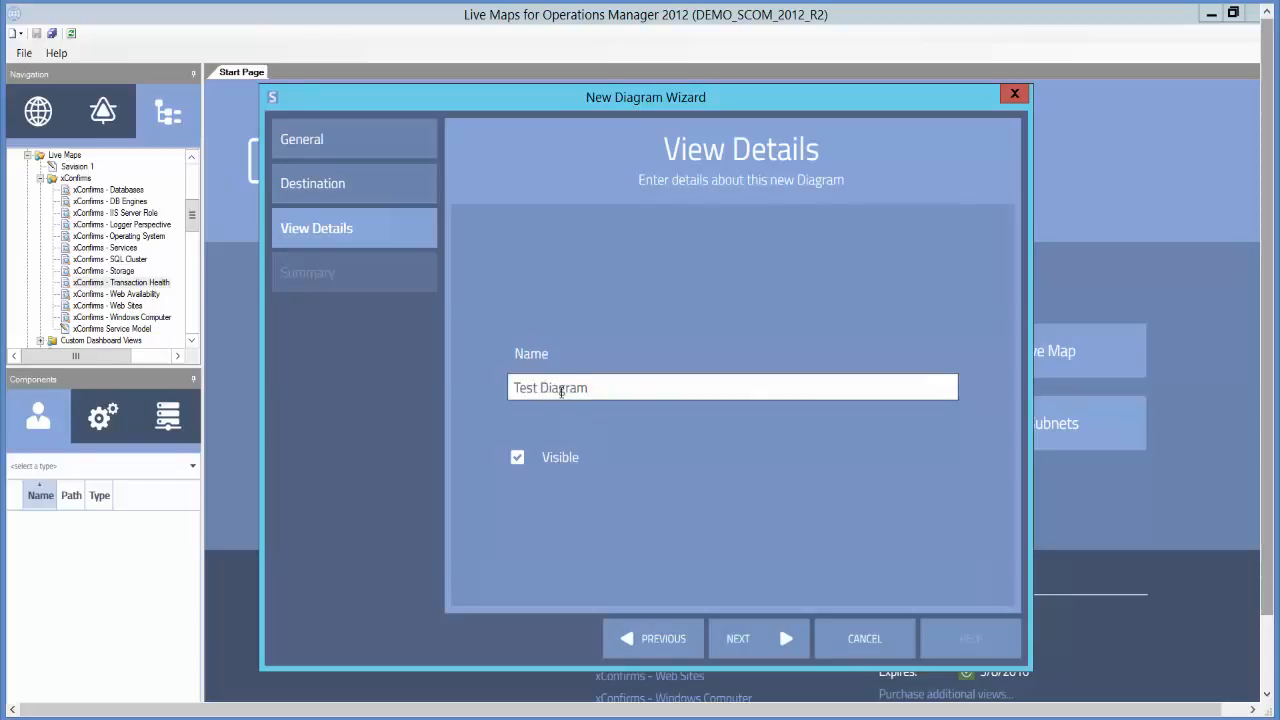
{"action": "left_click", "coordinate": [518, 458]}
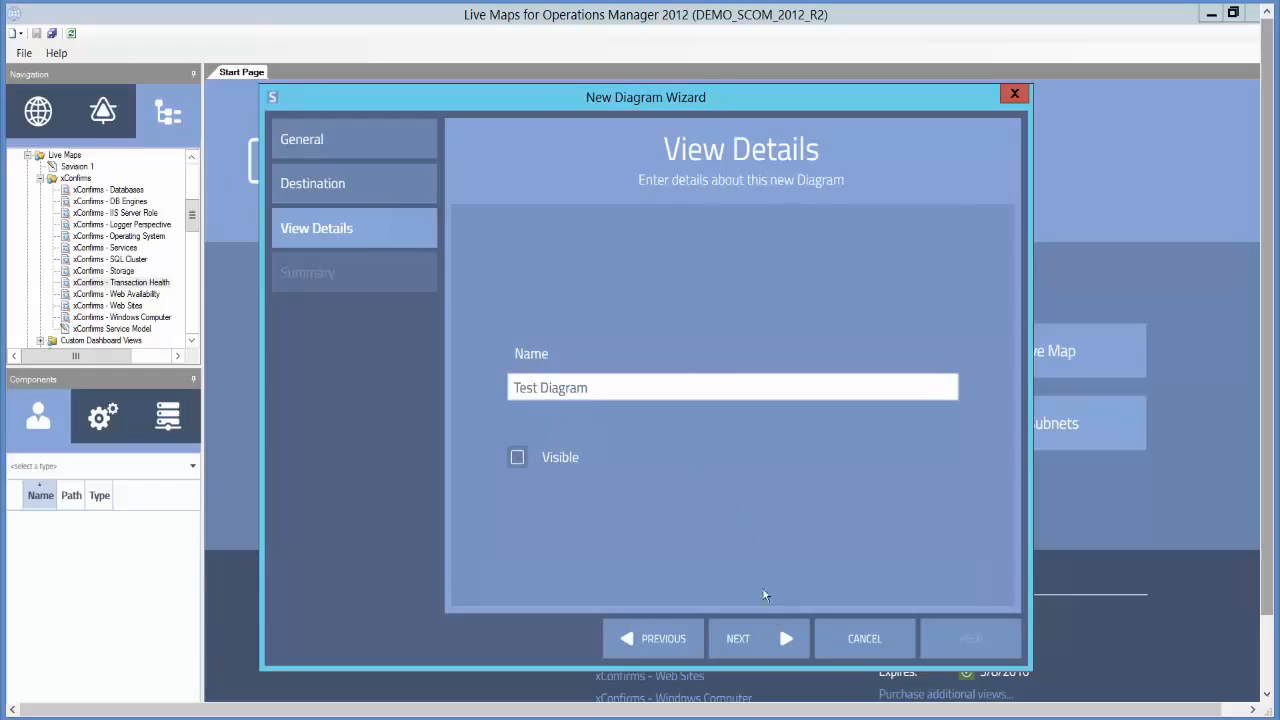
{"action": "left_click", "coordinate": [784, 639]}
{"action": "left_click", "coordinate": [782, 636]}
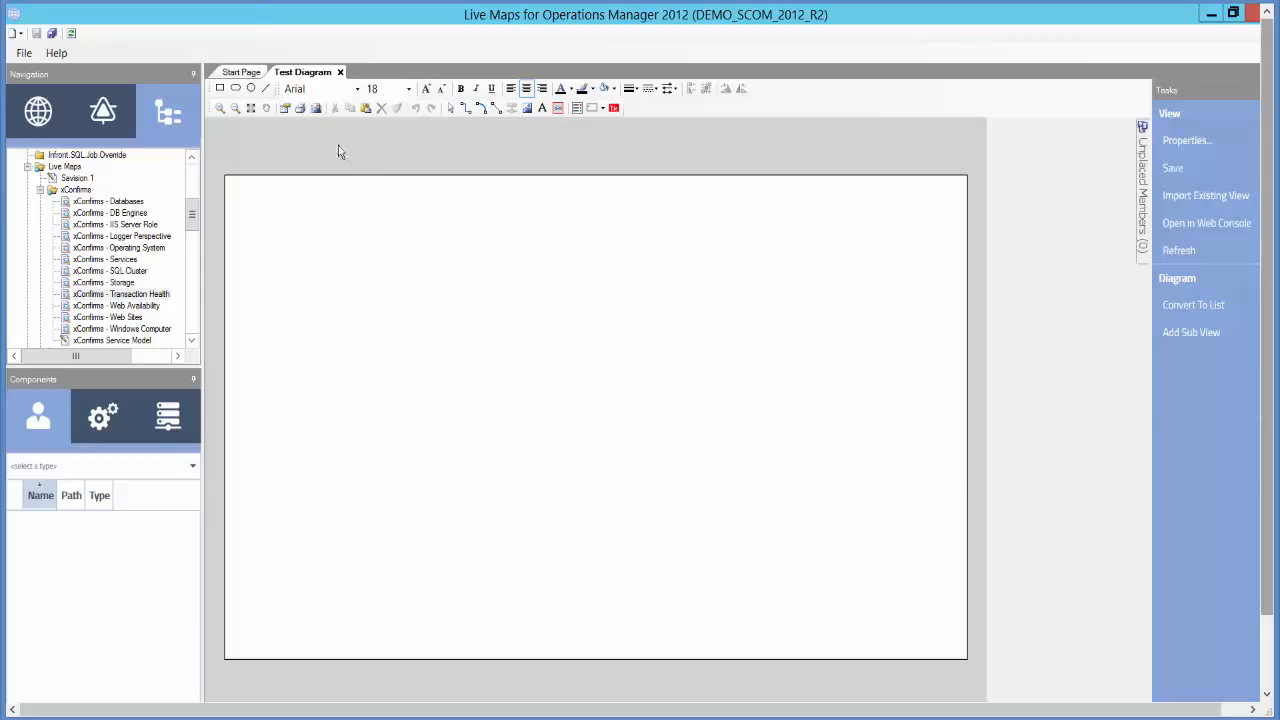
- Draw a rectangle, a rounded rectangle below it and an ellipse to its right on the canvas
{"action": "left_click", "coordinate": [220, 88]}
{"action": "left_click_drag", "start_coordinate": [355, 297], "coordinate": [588, 418]}
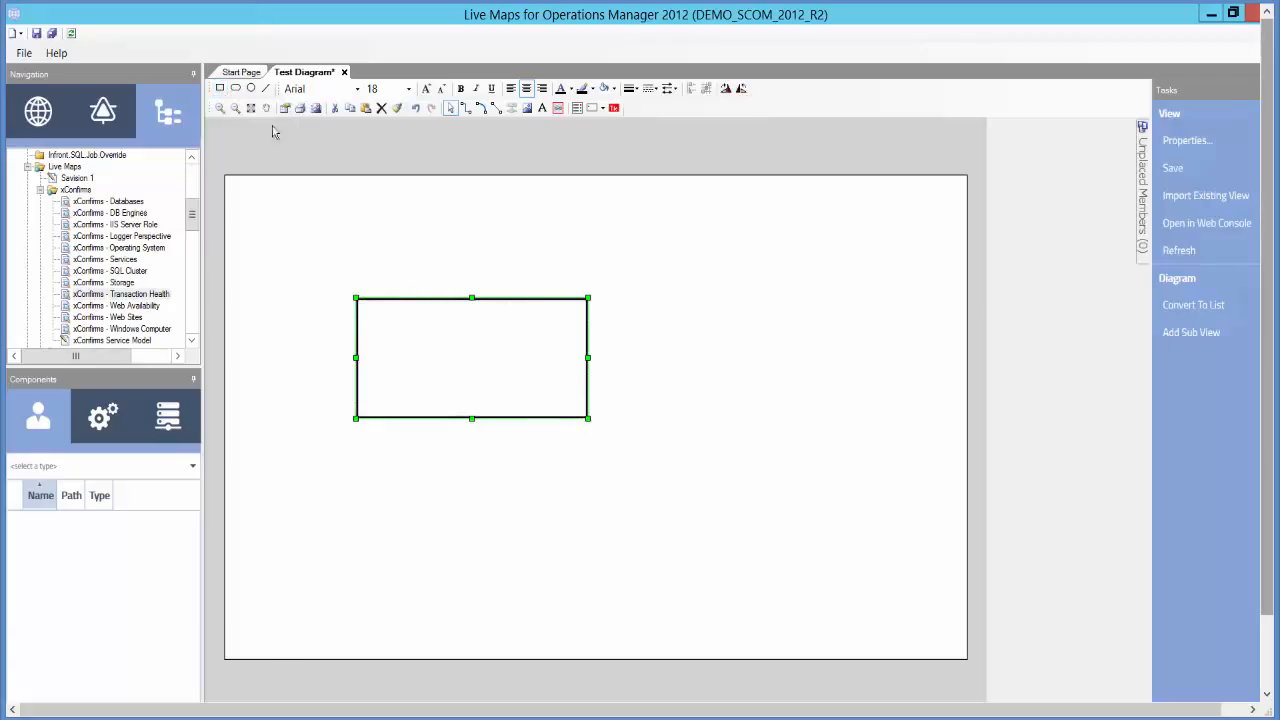
{"action": "left_click", "coordinate": [237, 90]}
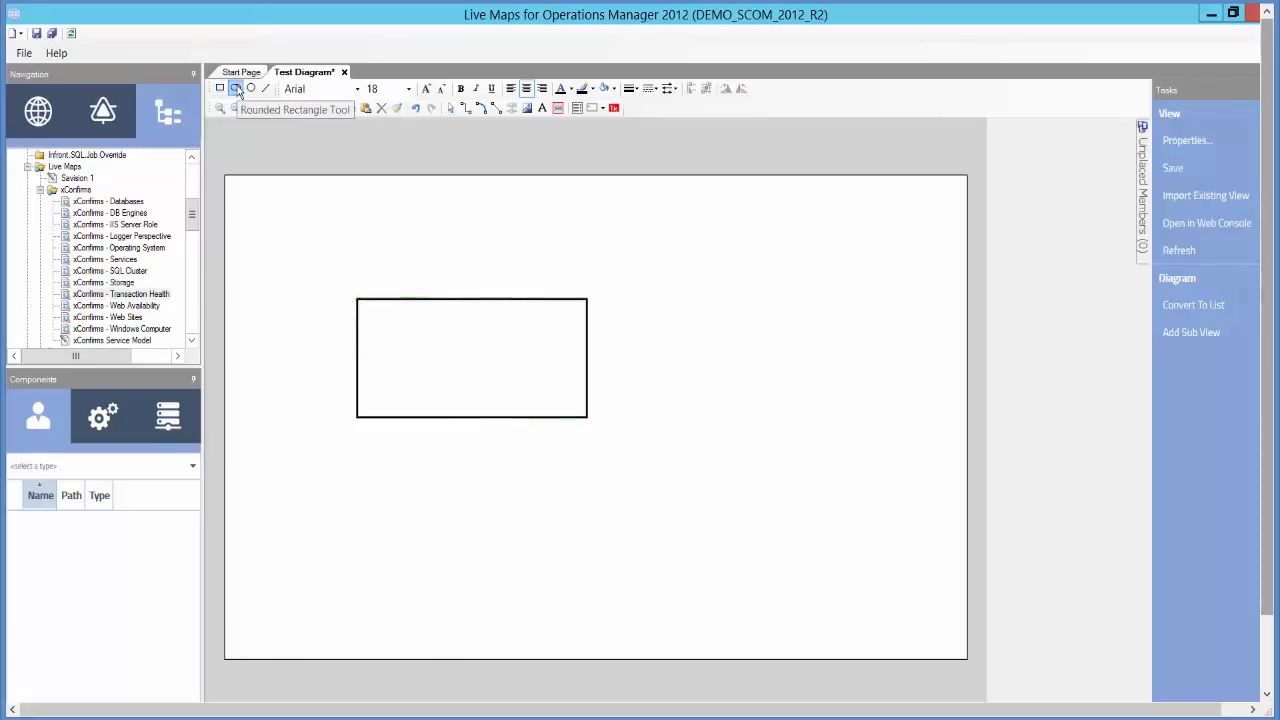
{"action": "left_click_drag", "start_coordinate": [531, 451], "coordinate": [699, 549]}
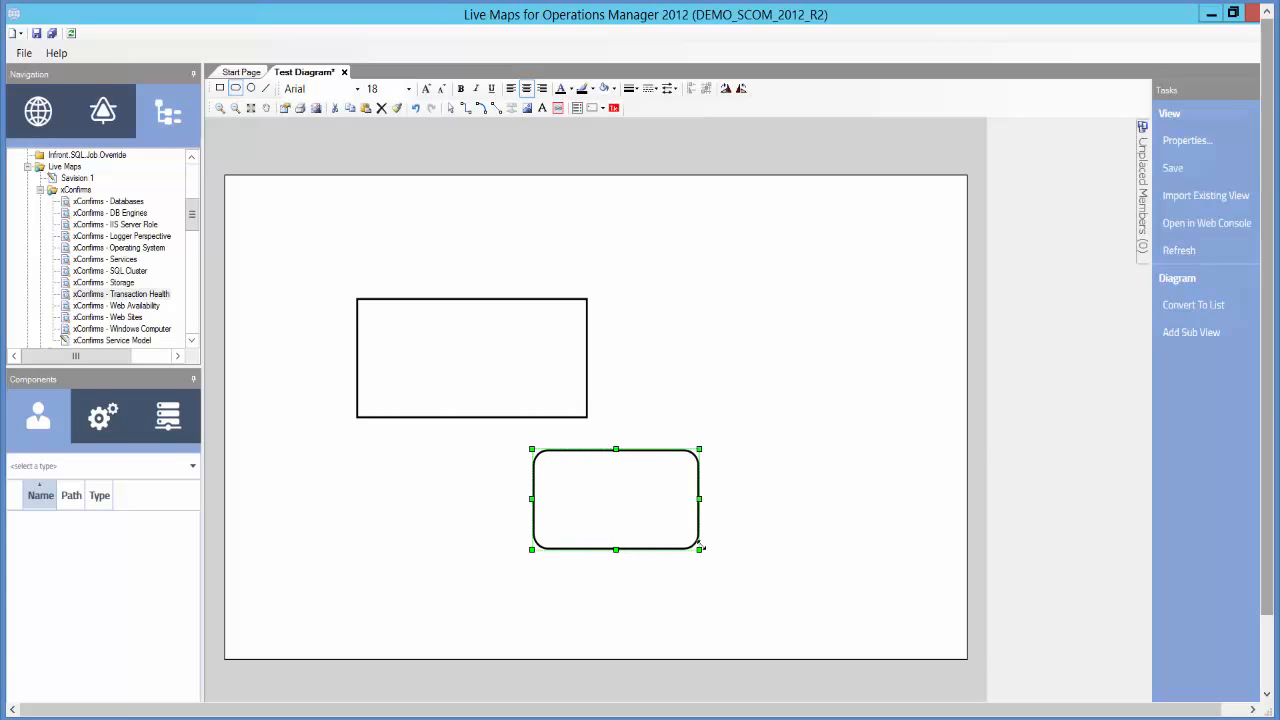
{"action": "left_click", "coordinate": [252, 89]}
{"action": "left_click_drag", "start_coordinate": [662, 308], "coordinate": [829, 419]}
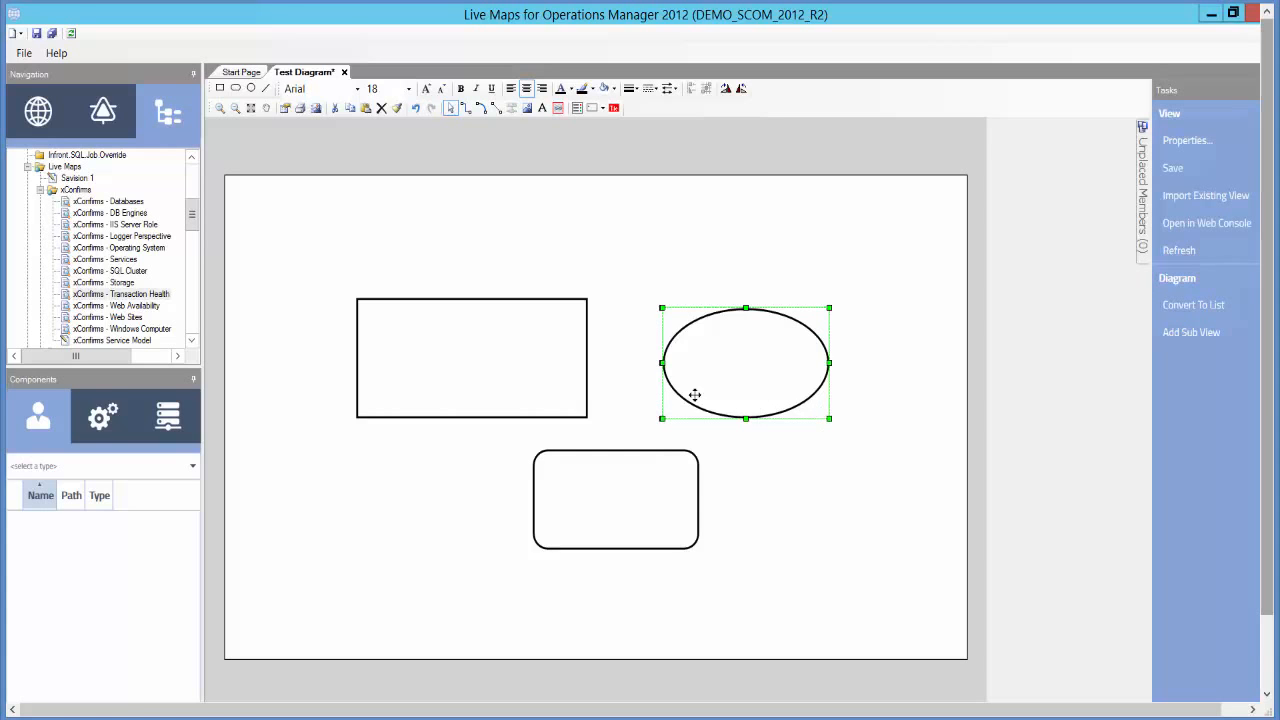
- Select all three shapes and make them the same size as the biggest
{"action": "left_click_drag", "start_coordinate": [329, 289], "coordinate": [891, 576]}
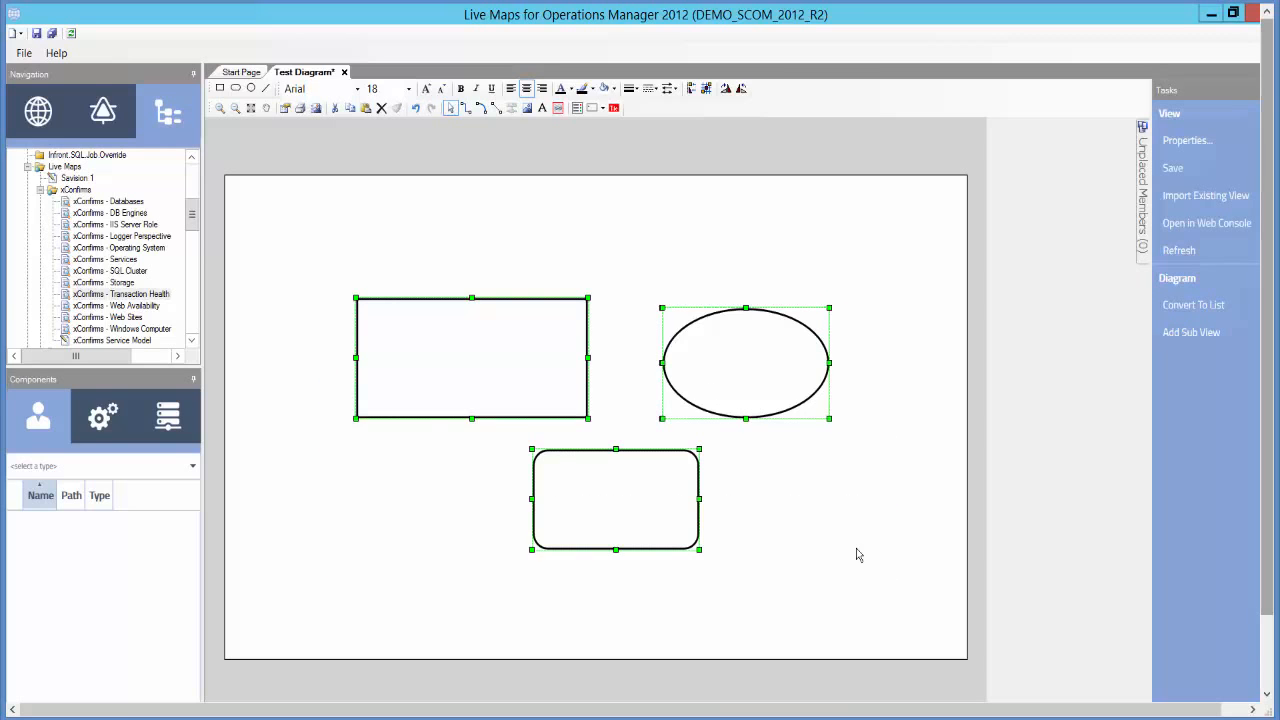
{"action": "right_click", "coordinate": [494, 417]}
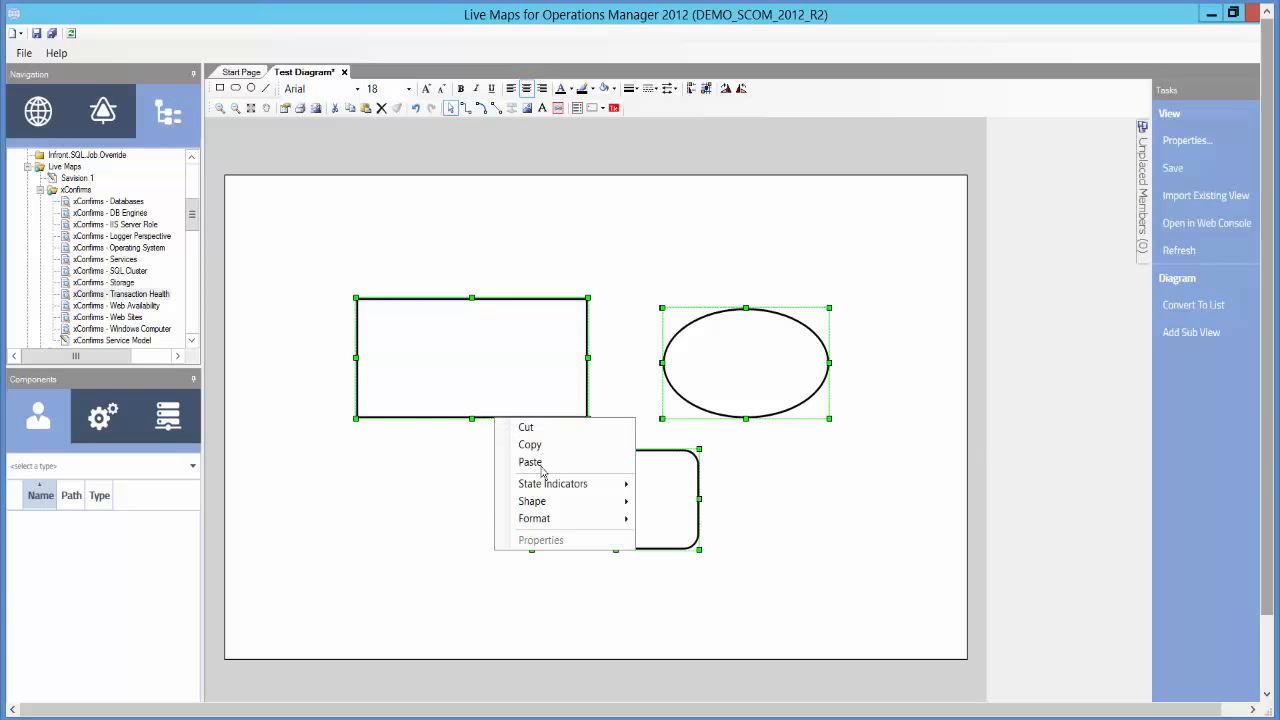
{"action": "mouse_move", "coordinate": [557, 508]}
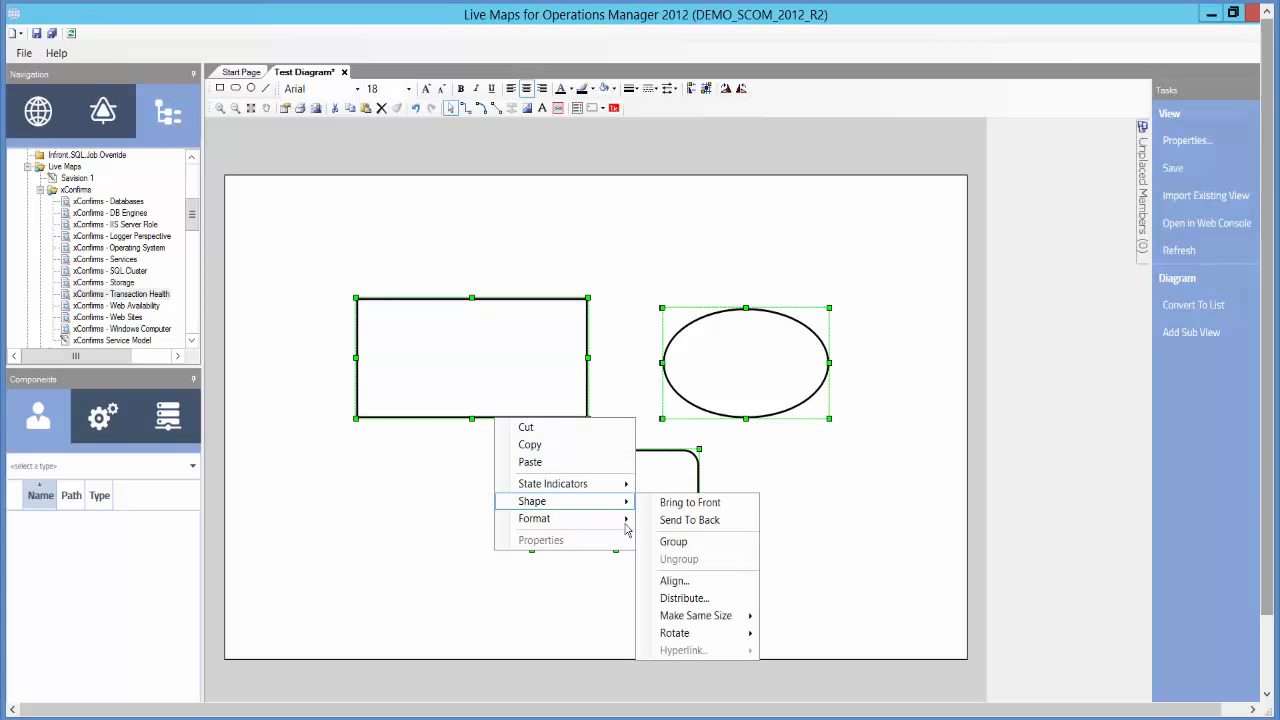
{"action": "mouse_move", "coordinate": [710, 616]}
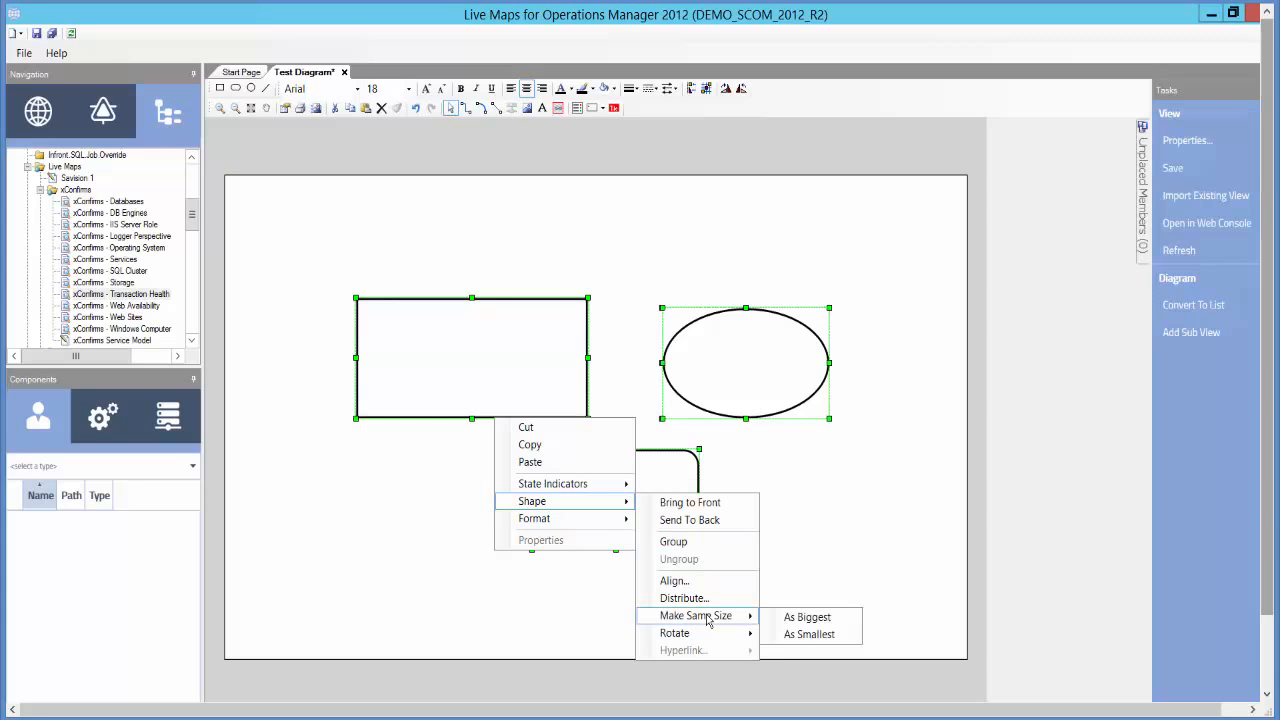
{"action": "left_click", "coordinate": [808, 617]}
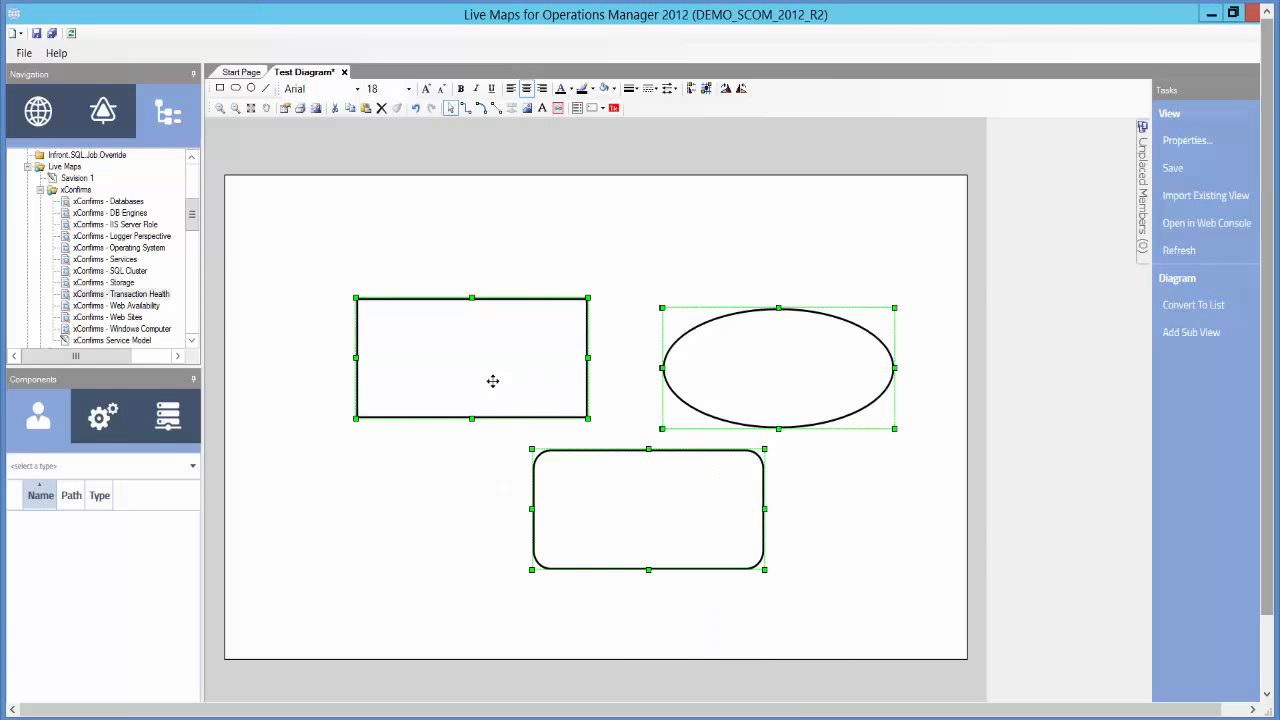
- Rearrange the shapes into a row: rectangle at upper left, rounded rectangle beside it, ellipse to the right
{"action": "left_click_drag", "start_coordinate": [494, 380], "coordinate": [409, 348]}
{"action": "left_click", "coordinate": [677, 406]}
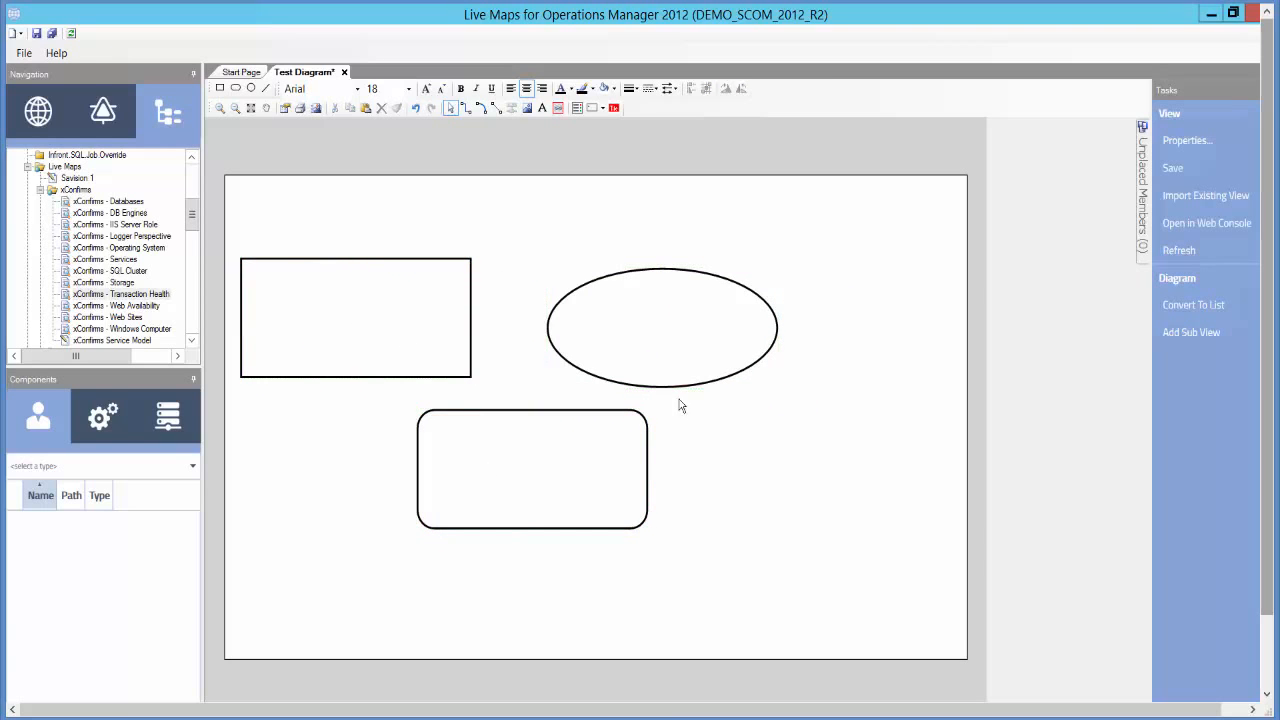
{"action": "left_click_drag", "start_coordinate": [661, 350], "coordinate": [771, 529]}
{"action": "left_click_drag", "start_coordinate": [585, 512], "coordinate": [660, 437]}
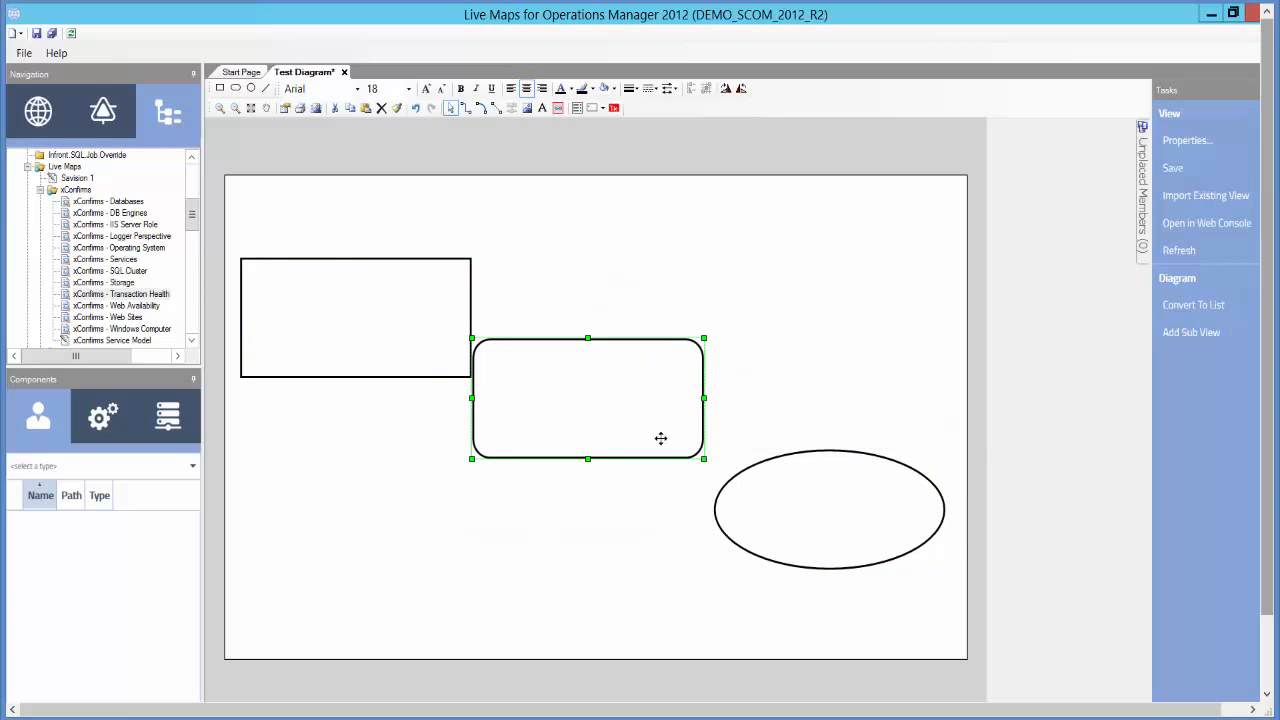
{"action": "left_click_drag", "start_coordinate": [863, 500], "coordinate": [871, 403]}
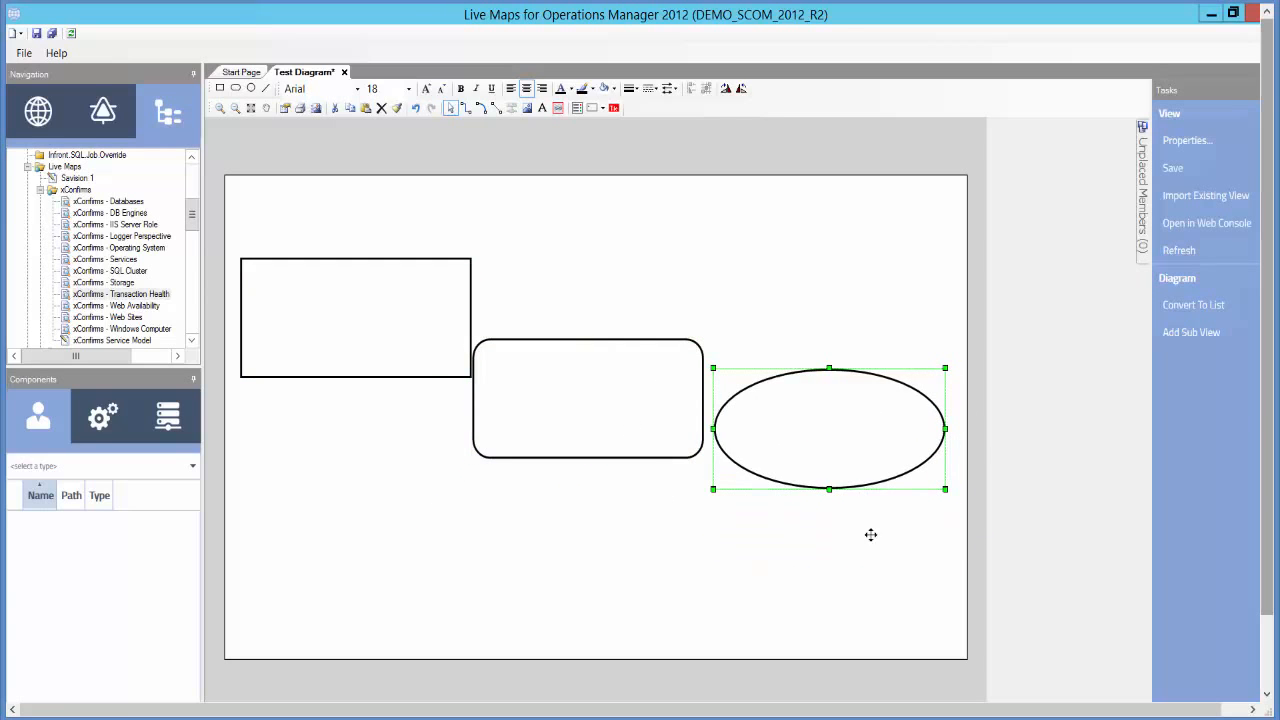
- Select all shapes and align them along their top edges
{"action": "left_click_drag", "start_coordinate": [952, 559], "coordinate": [218, 234]}
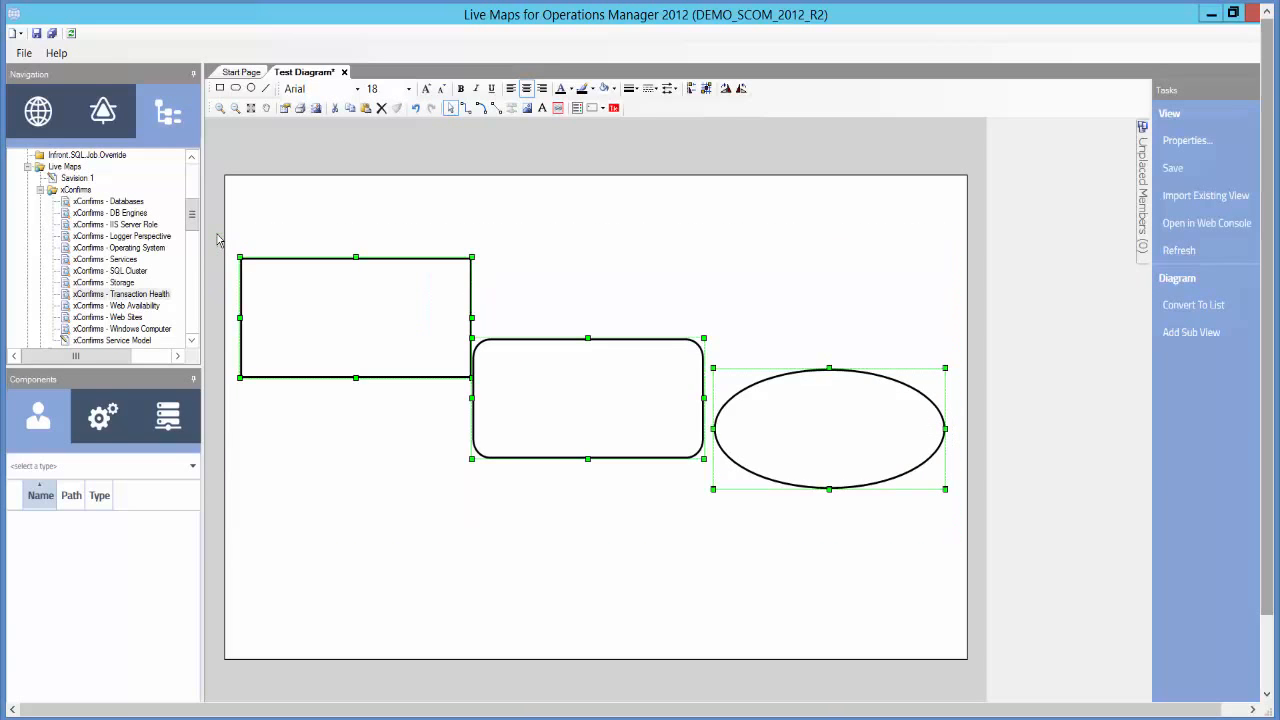
{"action": "right_click", "coordinate": [372, 262]}
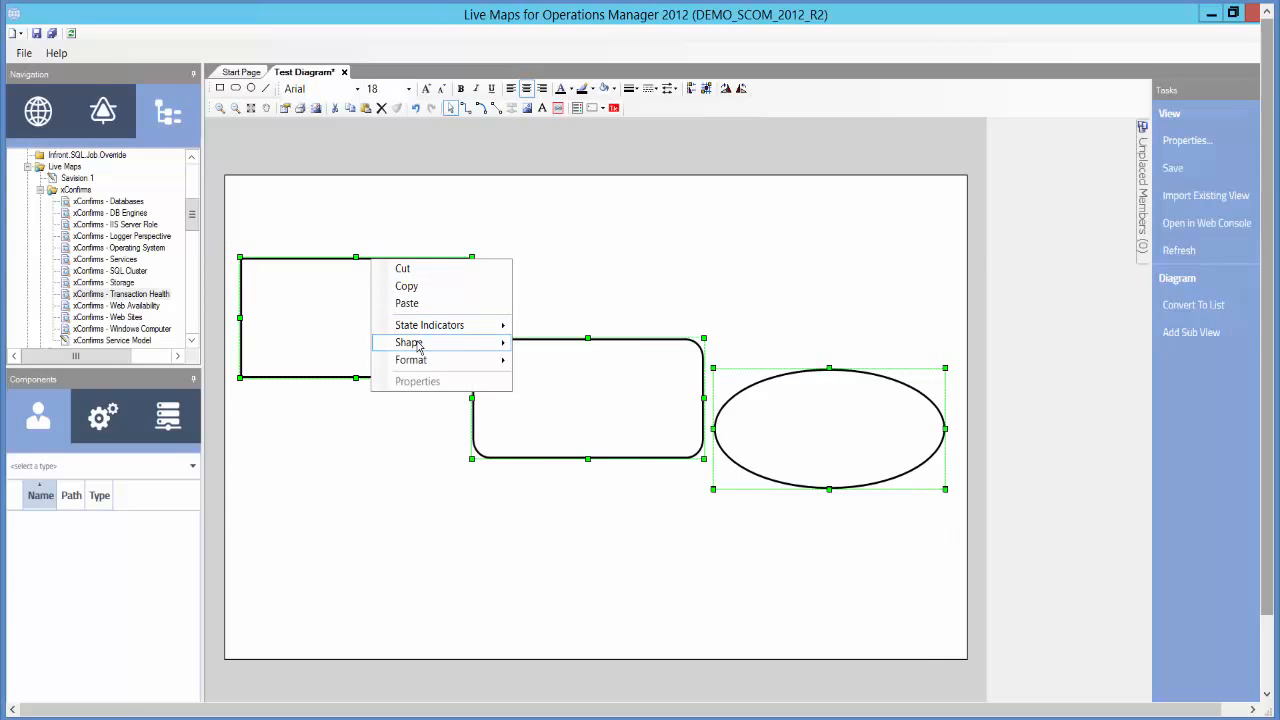
{"action": "mouse_move", "coordinate": [418, 346]}
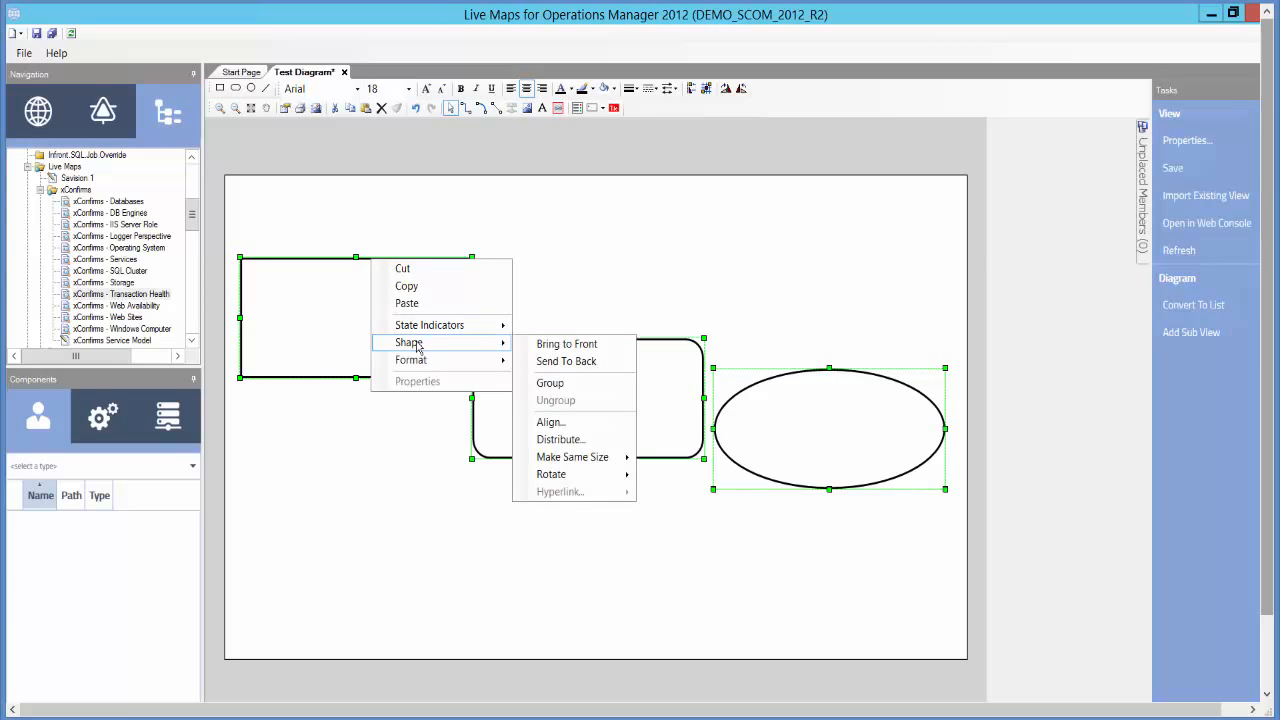
{"action": "left_click", "coordinate": [604, 423]}
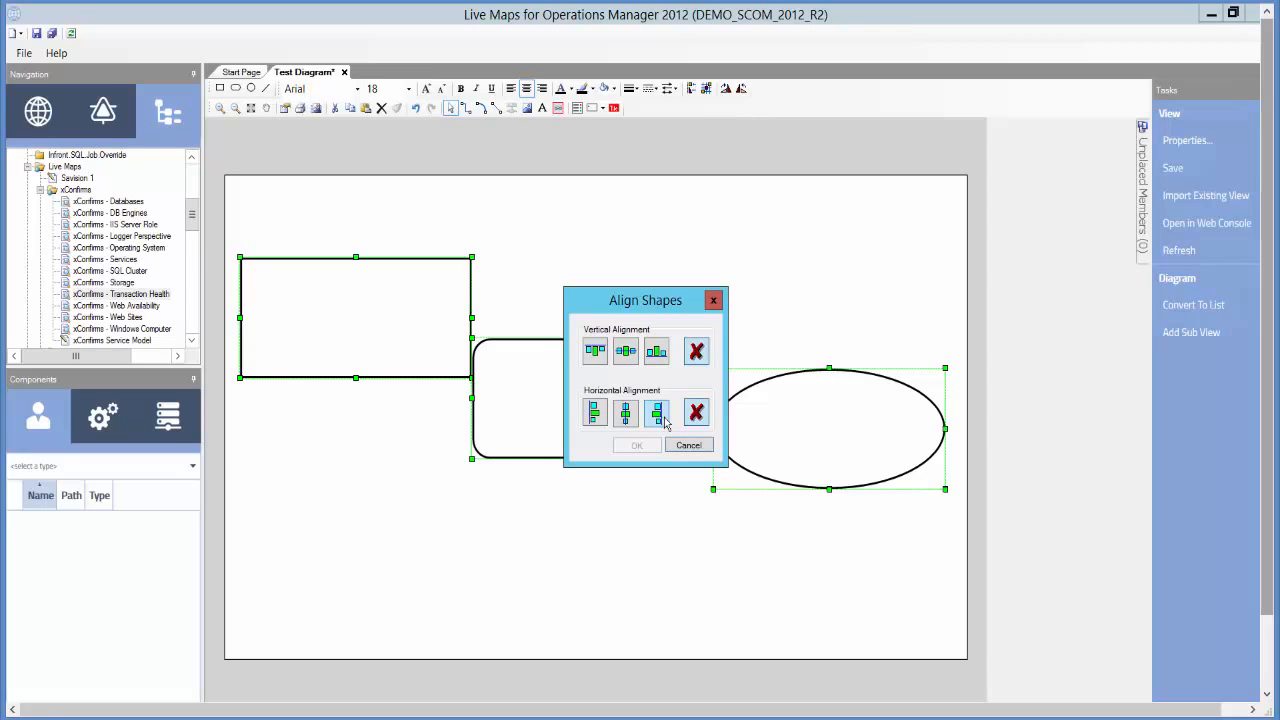
{"action": "left_click", "coordinate": [596, 354]}
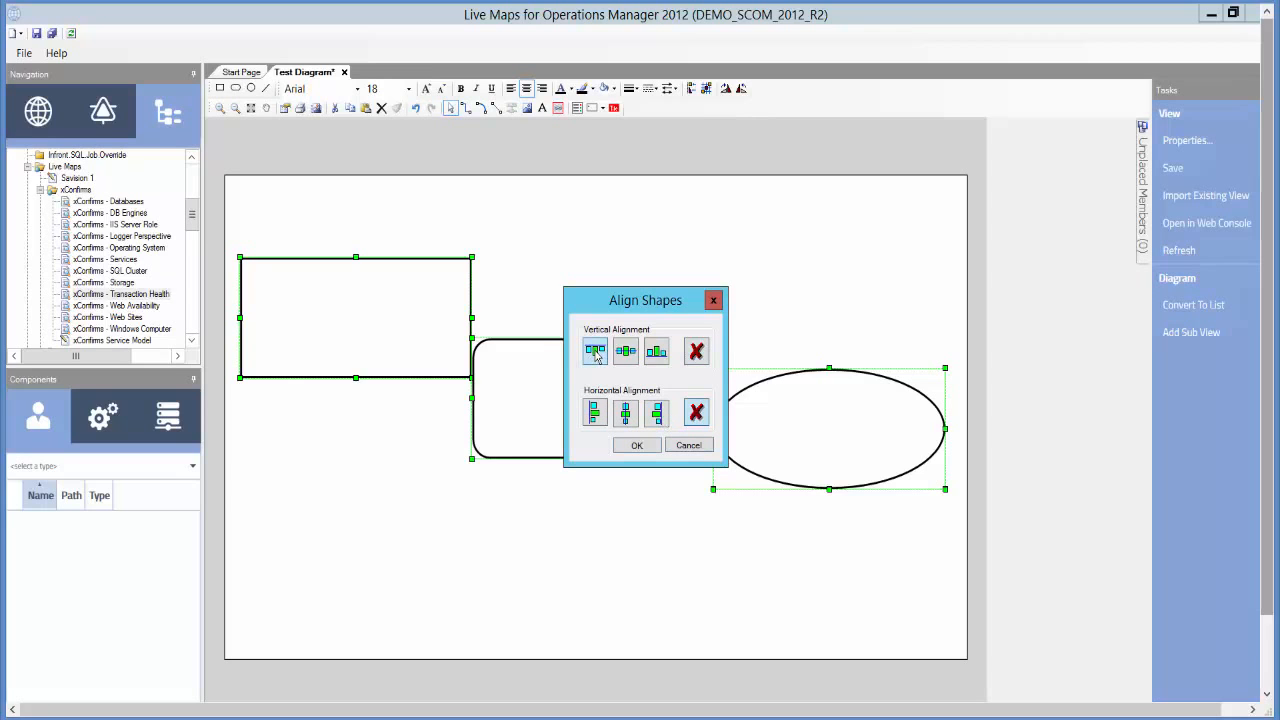
{"action": "left_click", "coordinate": [637, 446]}
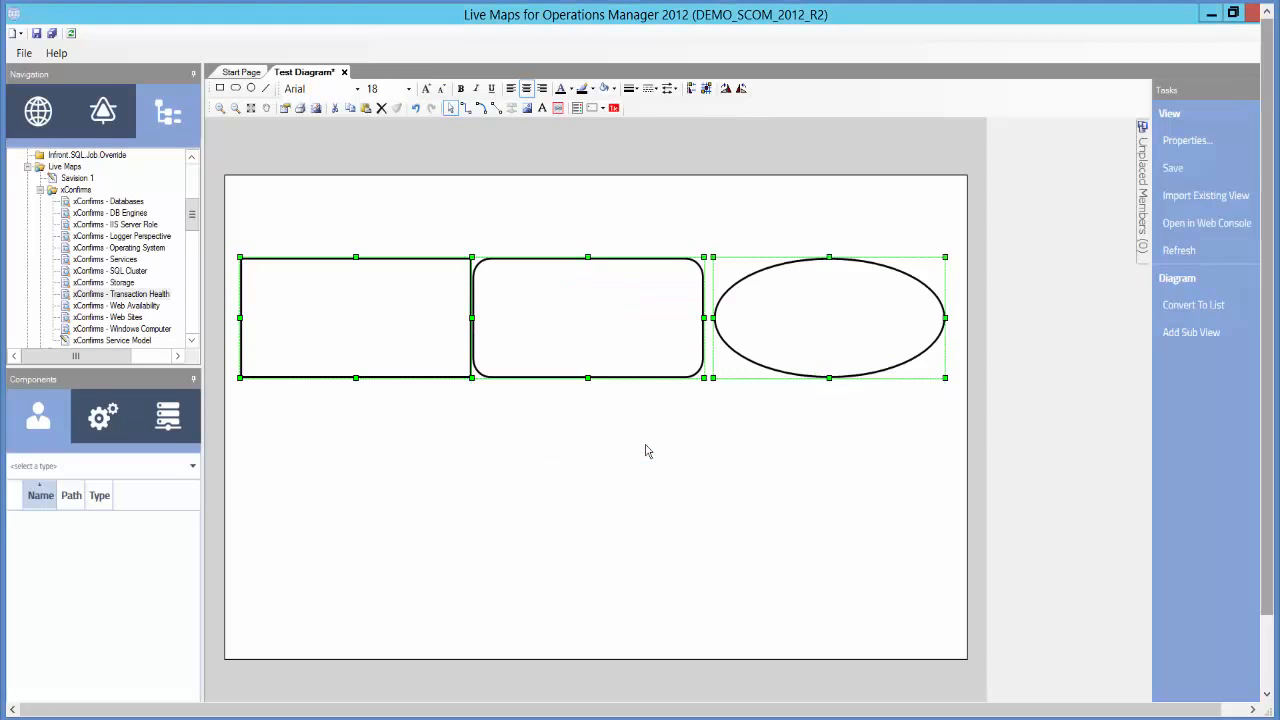
- Move the rounded rectangle and the ellipse slightly downward to stagger the row
{"action": "left_click", "coordinate": [572, 377]}
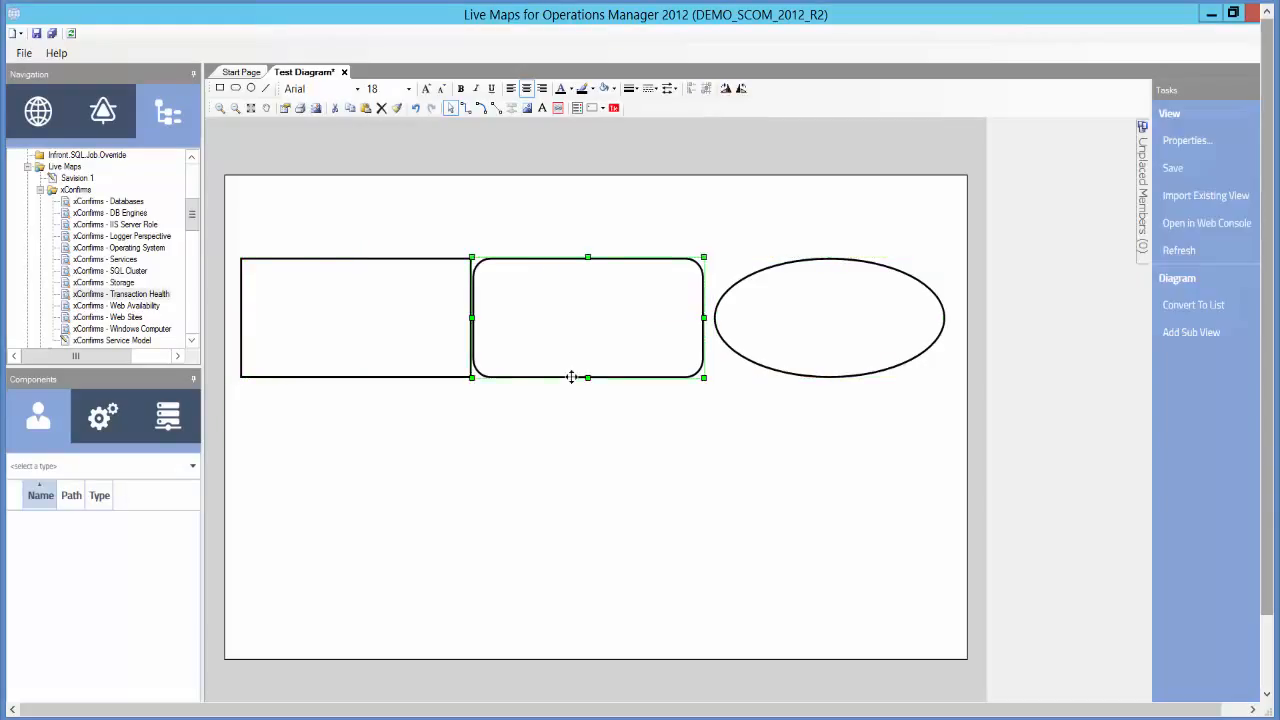
{"action": "left_click_drag", "start_coordinate": [572, 377], "coordinate": [585, 414]}
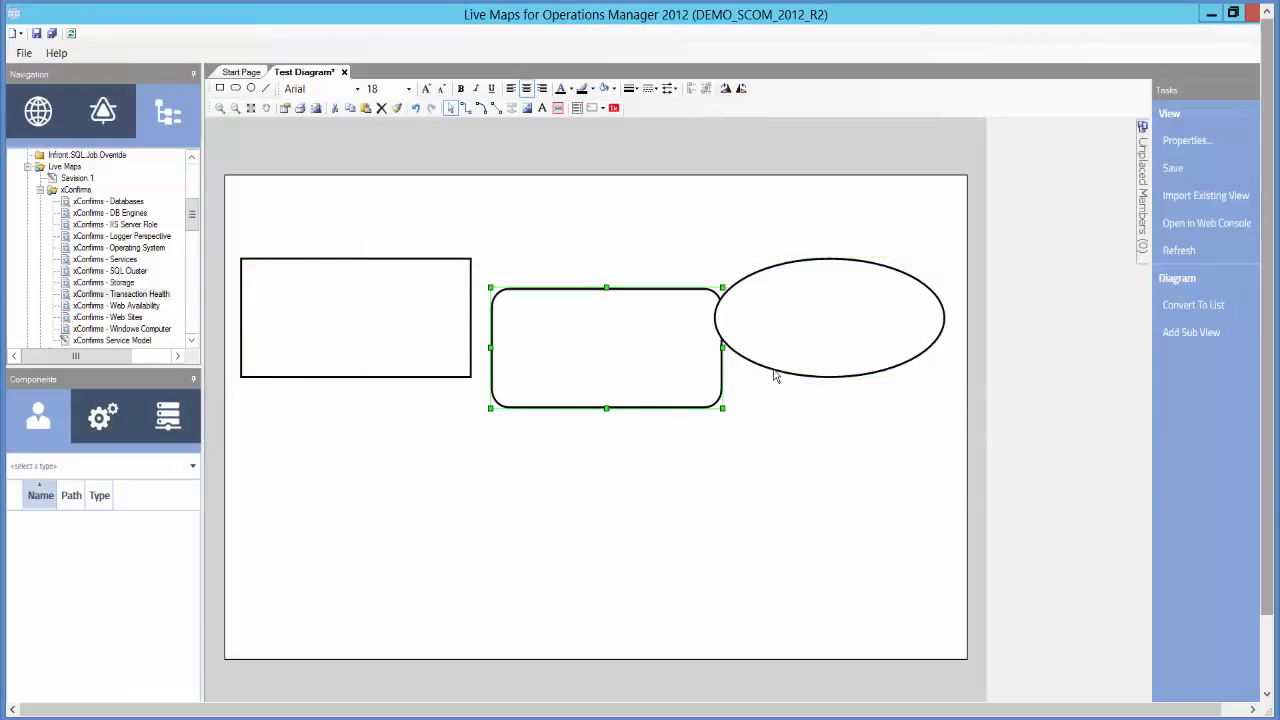
{"action": "left_click_drag", "start_coordinate": [775, 375], "coordinate": [795, 458]}
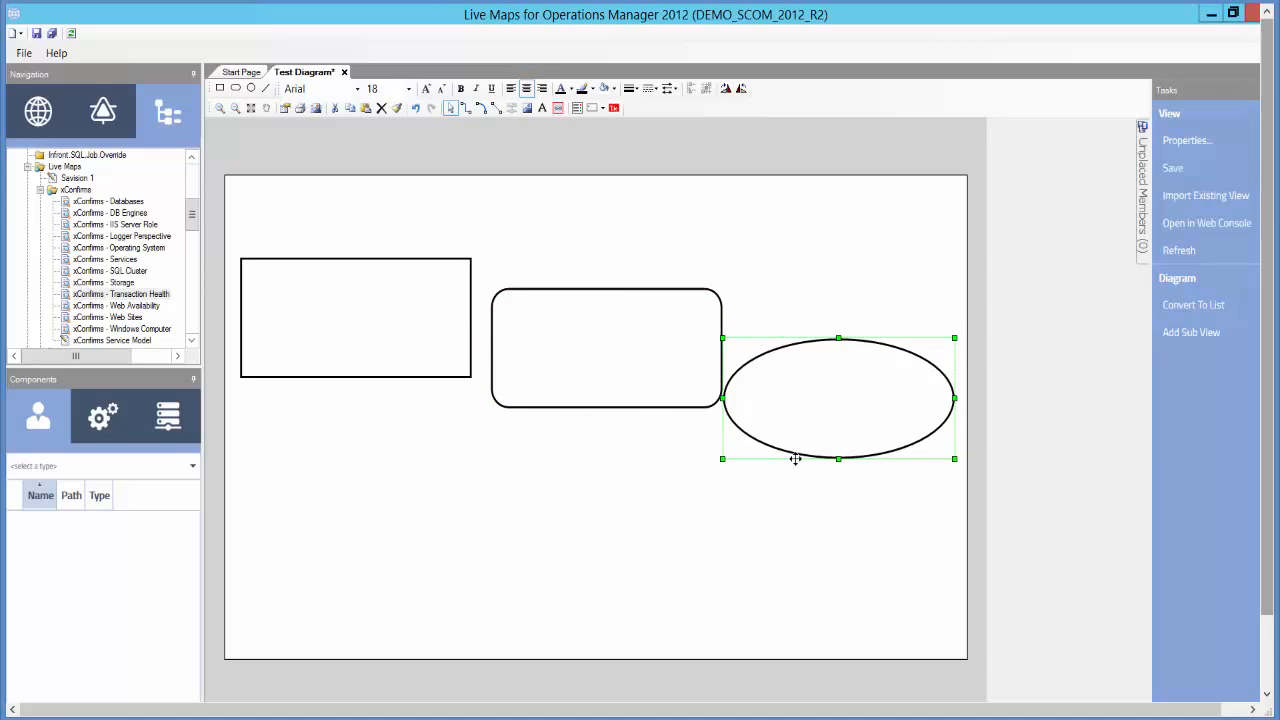
{"action": "left_click", "coordinate": [445, 445]}
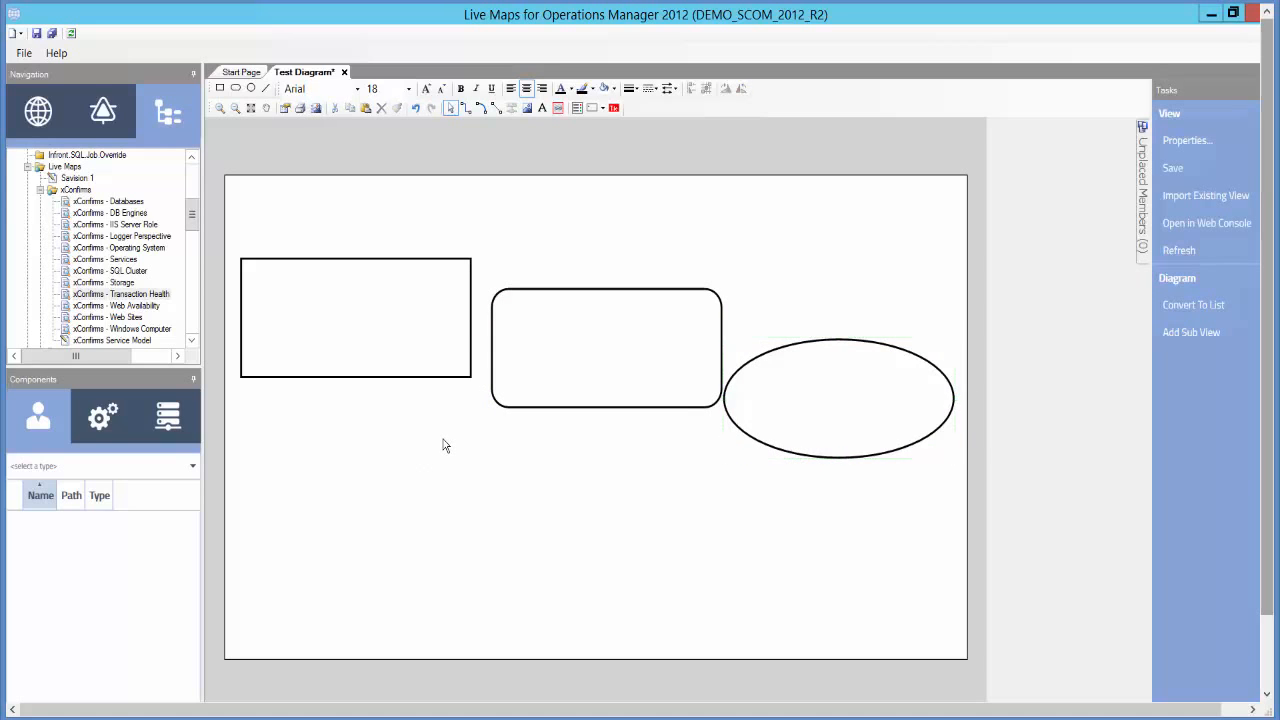
- Turn on Show Grid in the page properties
{"action": "right_click", "coordinate": [445, 445]}
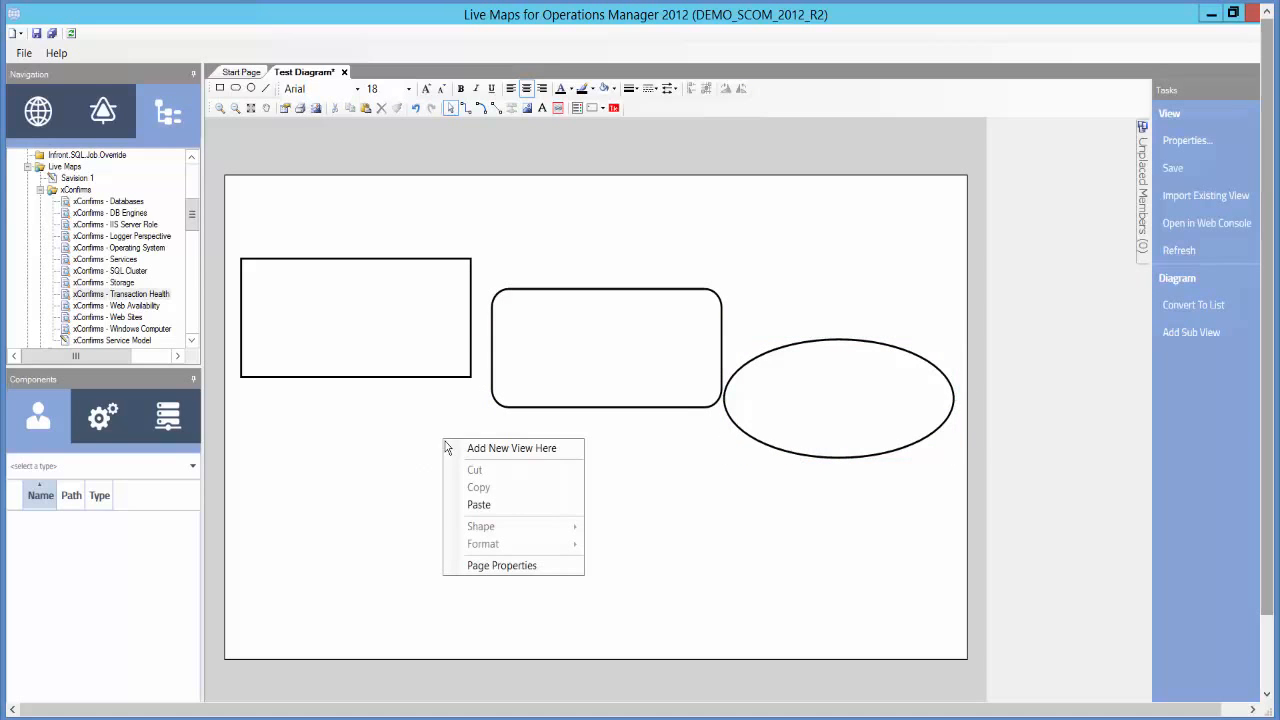
{"action": "left_click", "coordinate": [518, 568]}
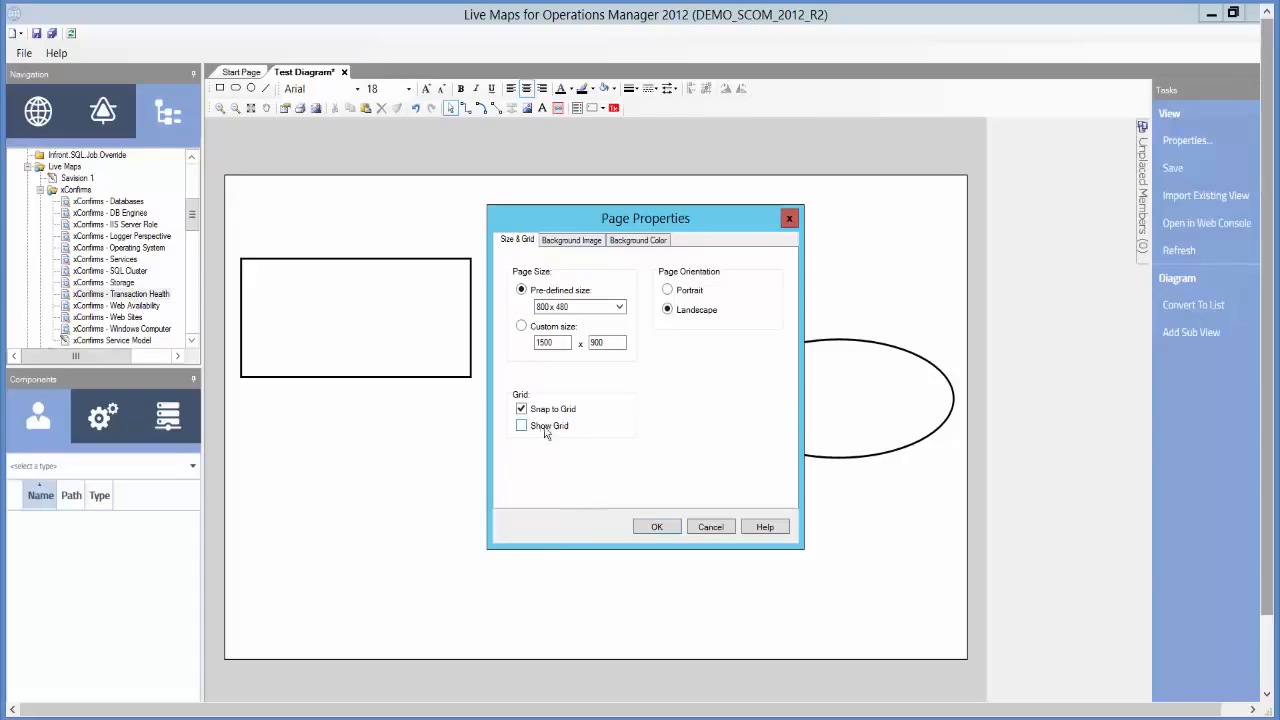
{"action": "left_click", "coordinate": [521, 427]}
{"action": "left_click", "coordinate": [658, 527]}
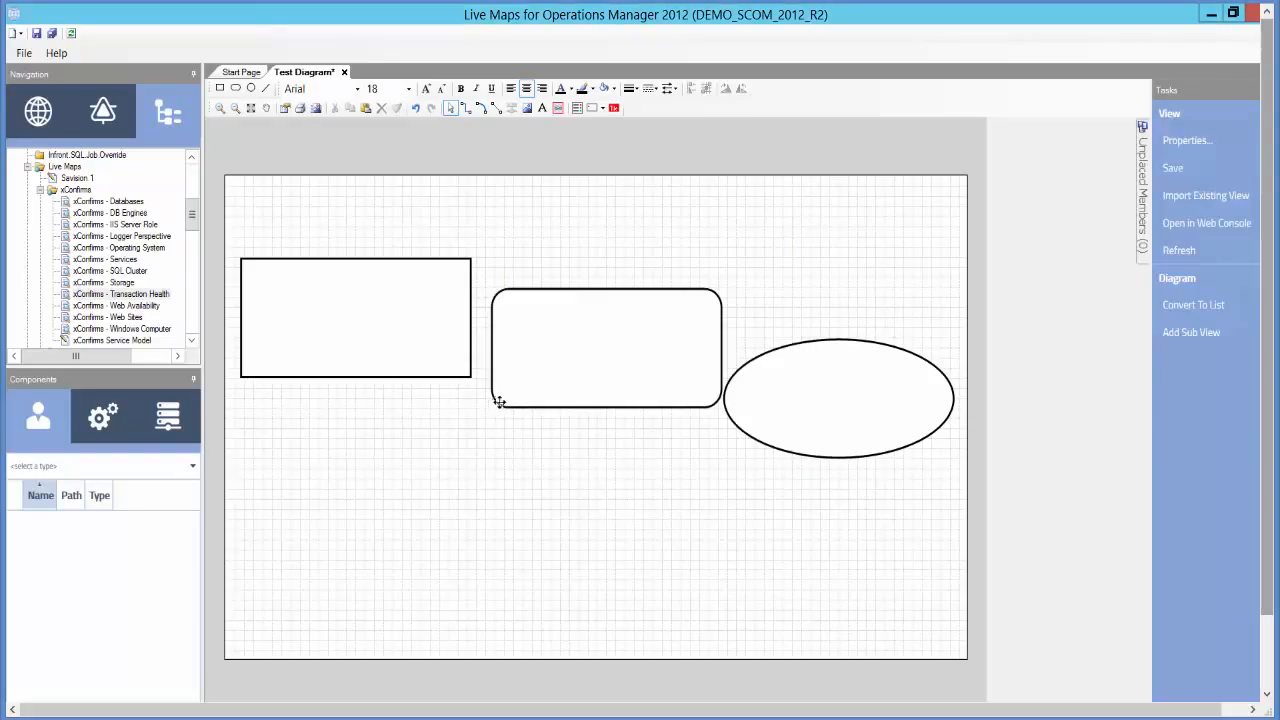
- Nudge the rectangle down and left and the rounded rectangle left along the grid
{"action": "left_click", "coordinate": [443, 376]}
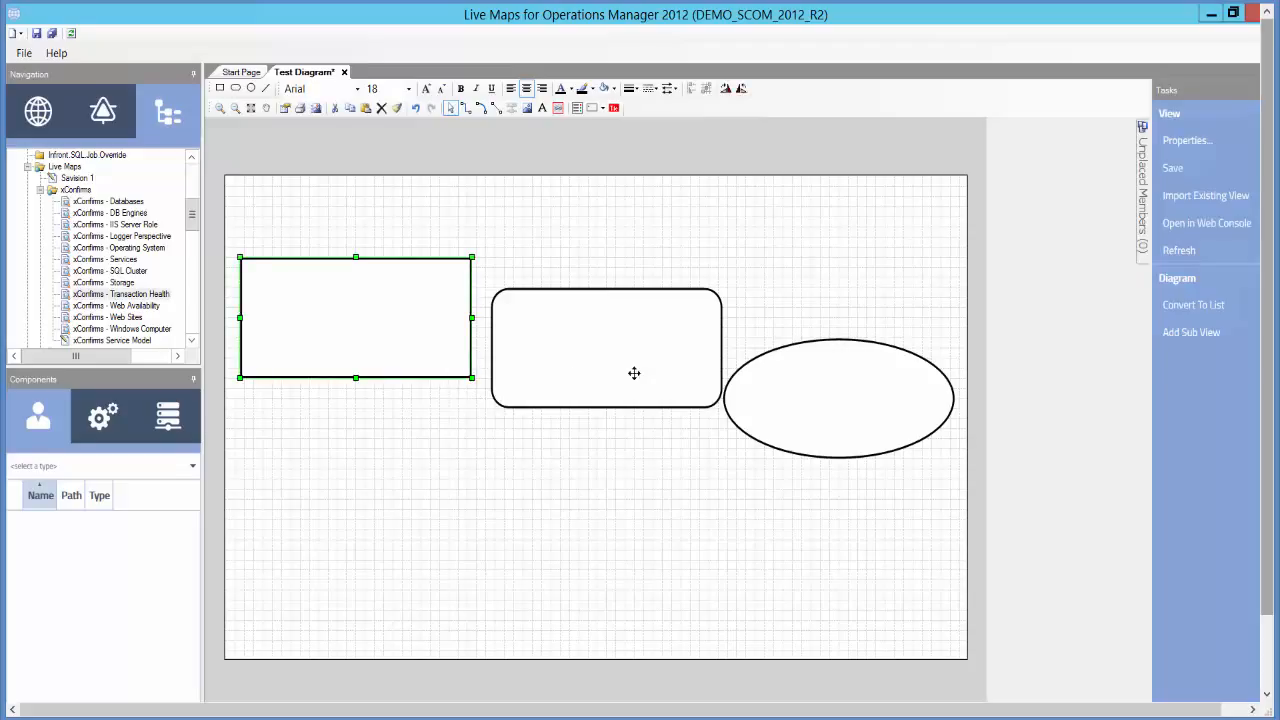
{"action": "key", "text": "Down"}
{"action": "key", "text": "Left"}
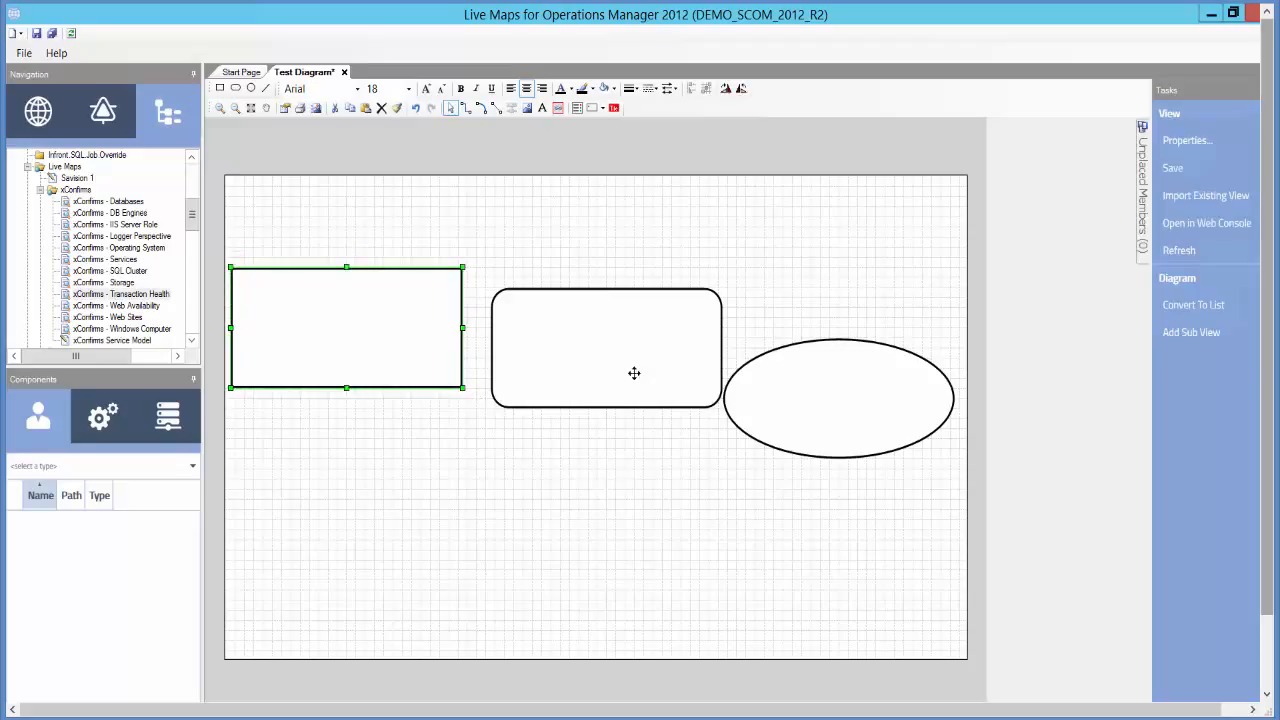
{"action": "left_click", "coordinate": [607, 290]}
{"action": "key", "text": "Left"}
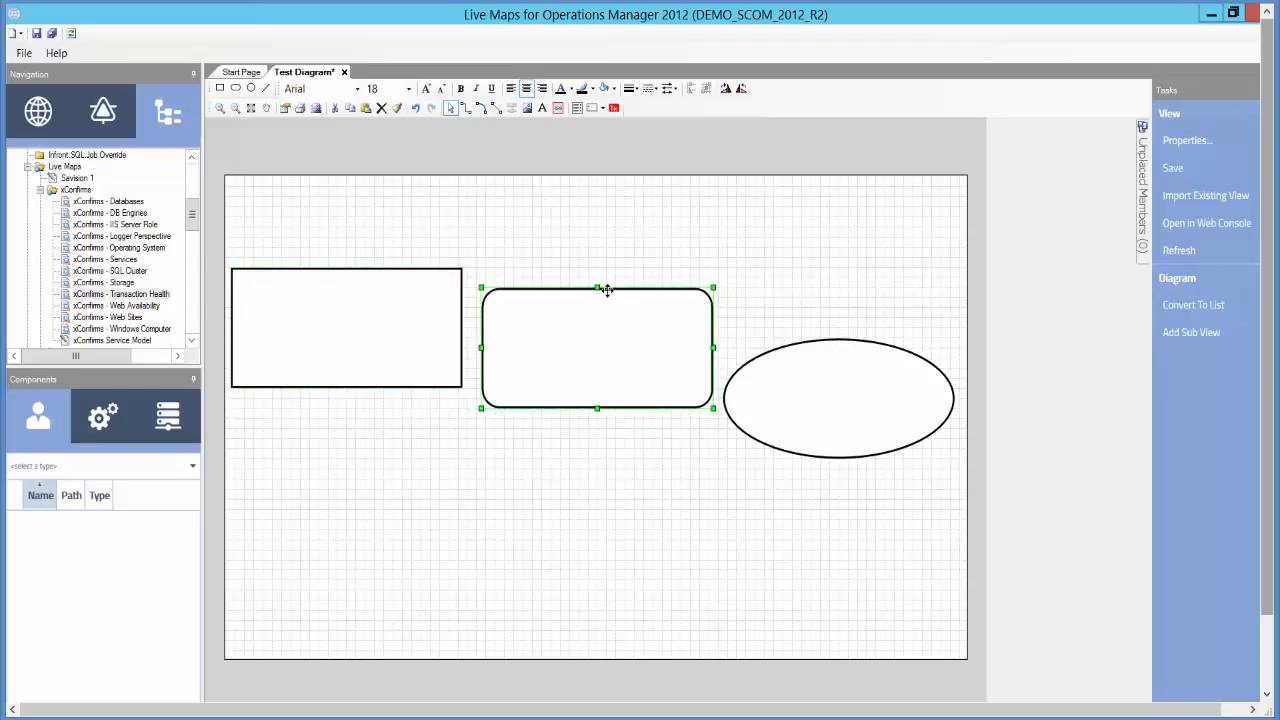
- Nudge the rounded rectangle and the ellipse up and left so their tops line up with the rectangle
{"action": "key", "text": "Up"}
{"action": "key", "text": "Up"}
{"action": "key", "text": "Left"}
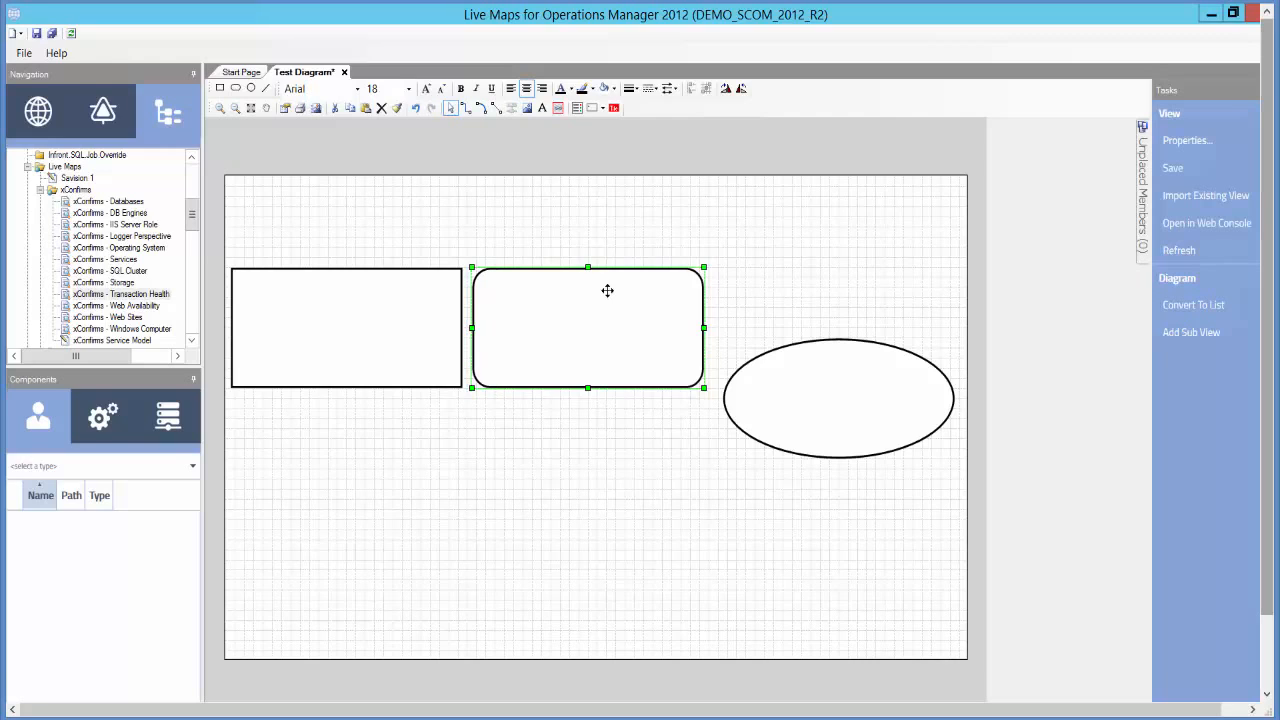
{"action": "left_click", "coordinate": [818, 347]}
{"action": "key", "text": "Up"}
{"action": "key", "text": "Up"}
{"action": "key", "text": "Up"}
{"action": "key", "text": "Up"}
{"action": "key", "text": "Up"}
{"action": "key", "text": "Up"}
{"action": "key", "text": "Up"}
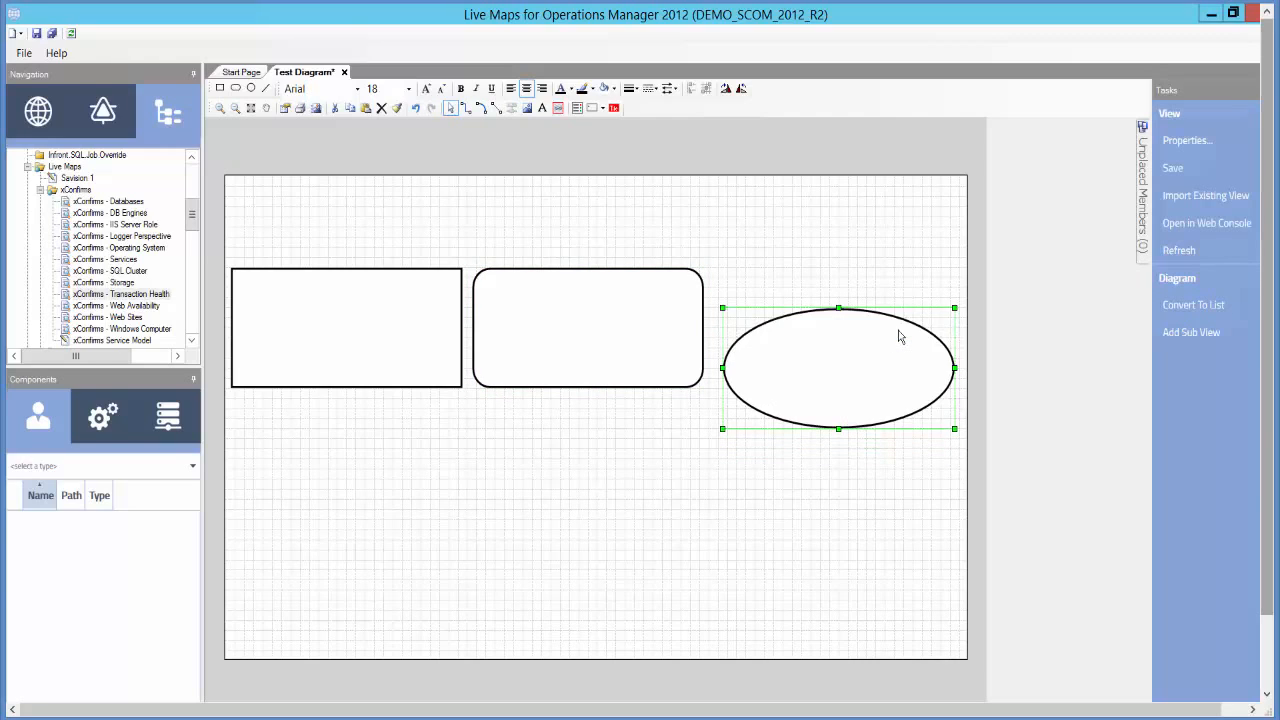
{"action": "key", "text": "Left"}
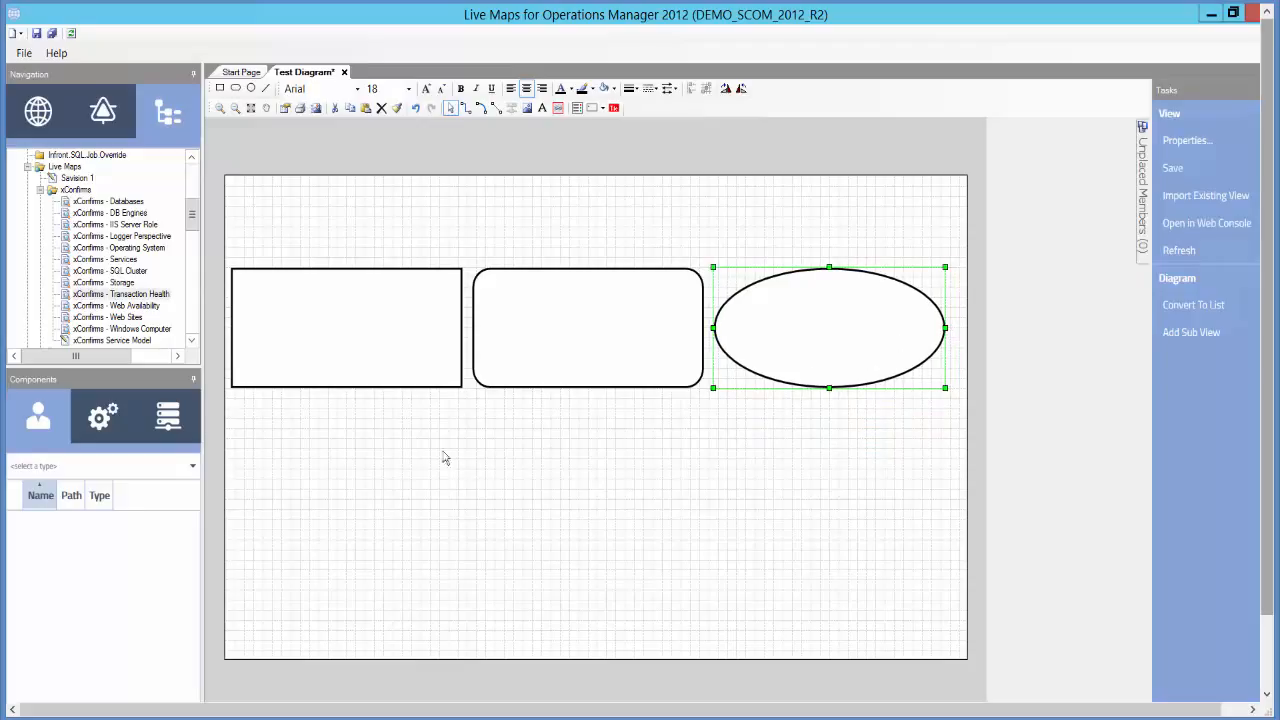
- Nudge the rounded rectangle left to close the gap next to the rectangle
{"action": "left_click", "coordinate": [562, 388]}
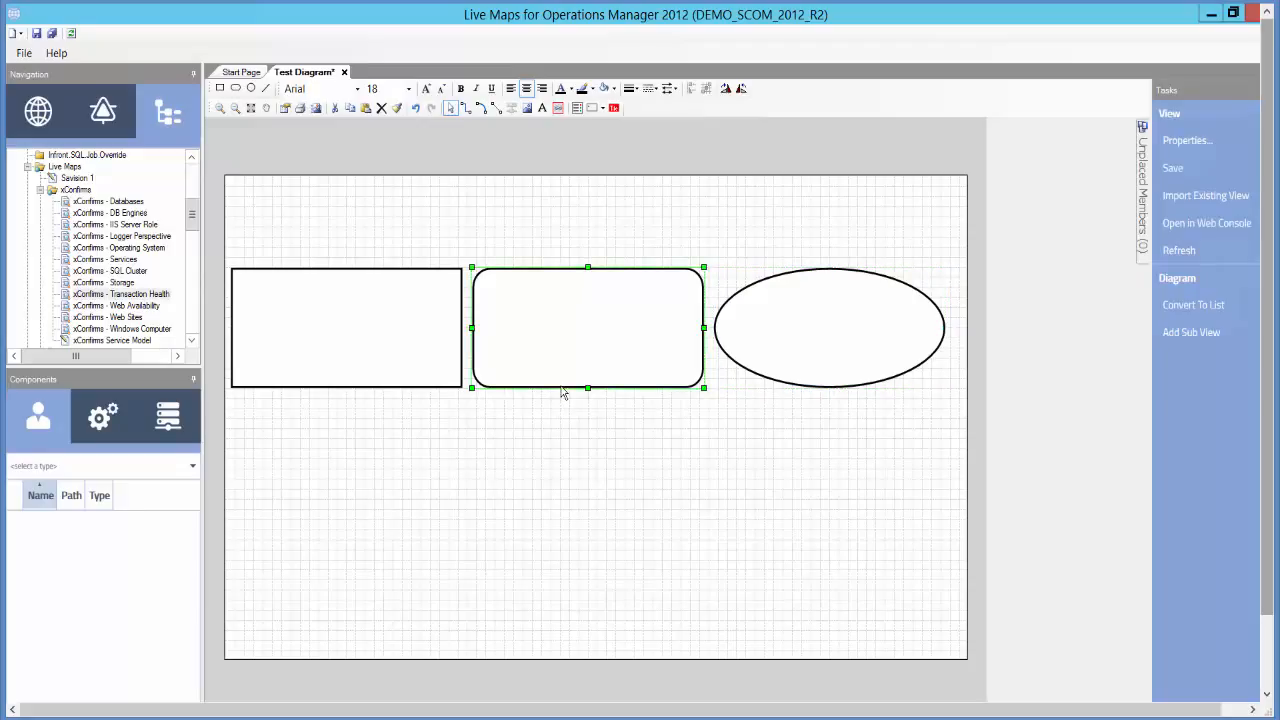
{"action": "key", "text": "Left"}
{"action": "key", "text": "Left"}
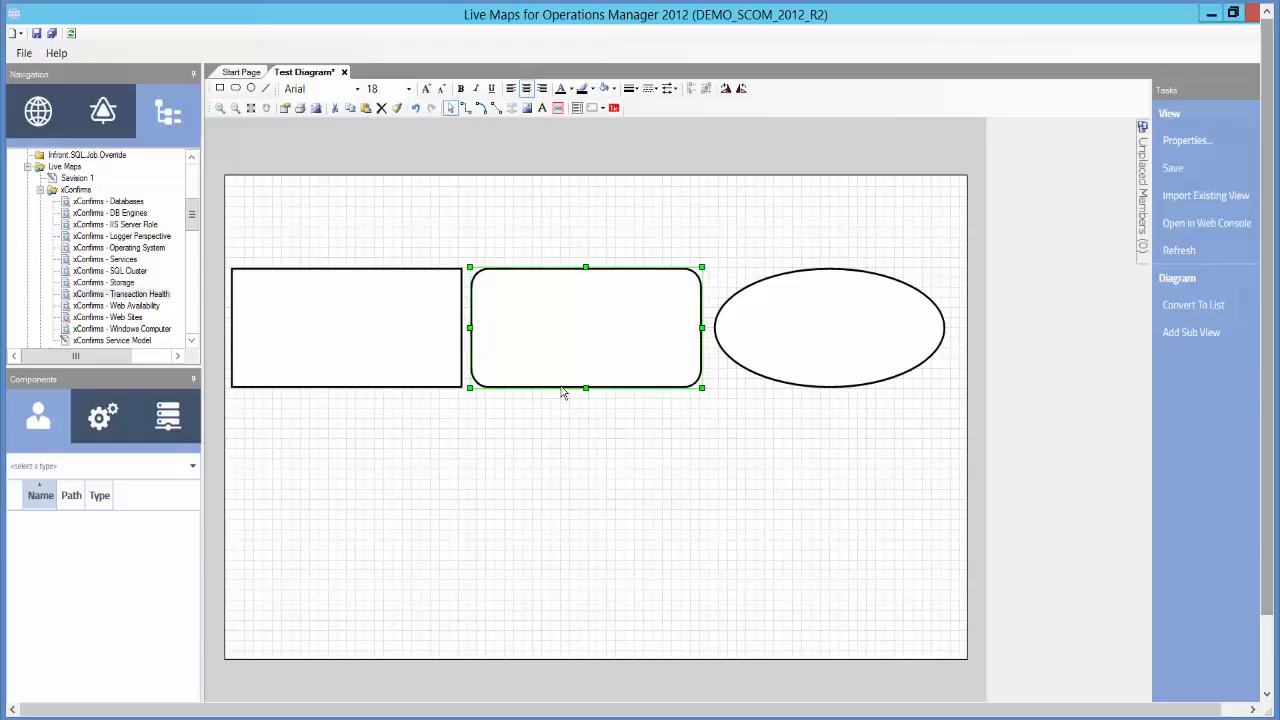
{"action": "key", "text": "Left"}
{"action": "key", "text": "Left"}
{"action": "key", "text": "Left"}
{"action": "key", "text": "Left"}
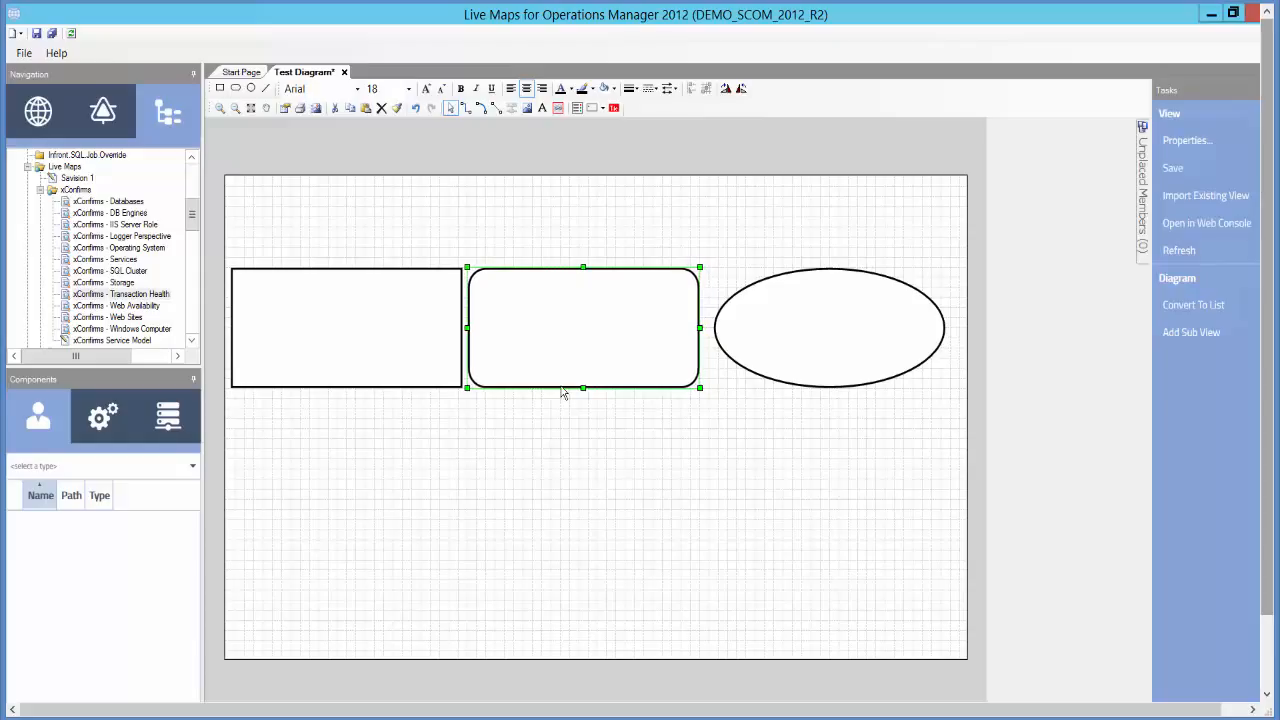
{"action": "key", "text": "Left"}
{"action": "key", "text": "Left"}
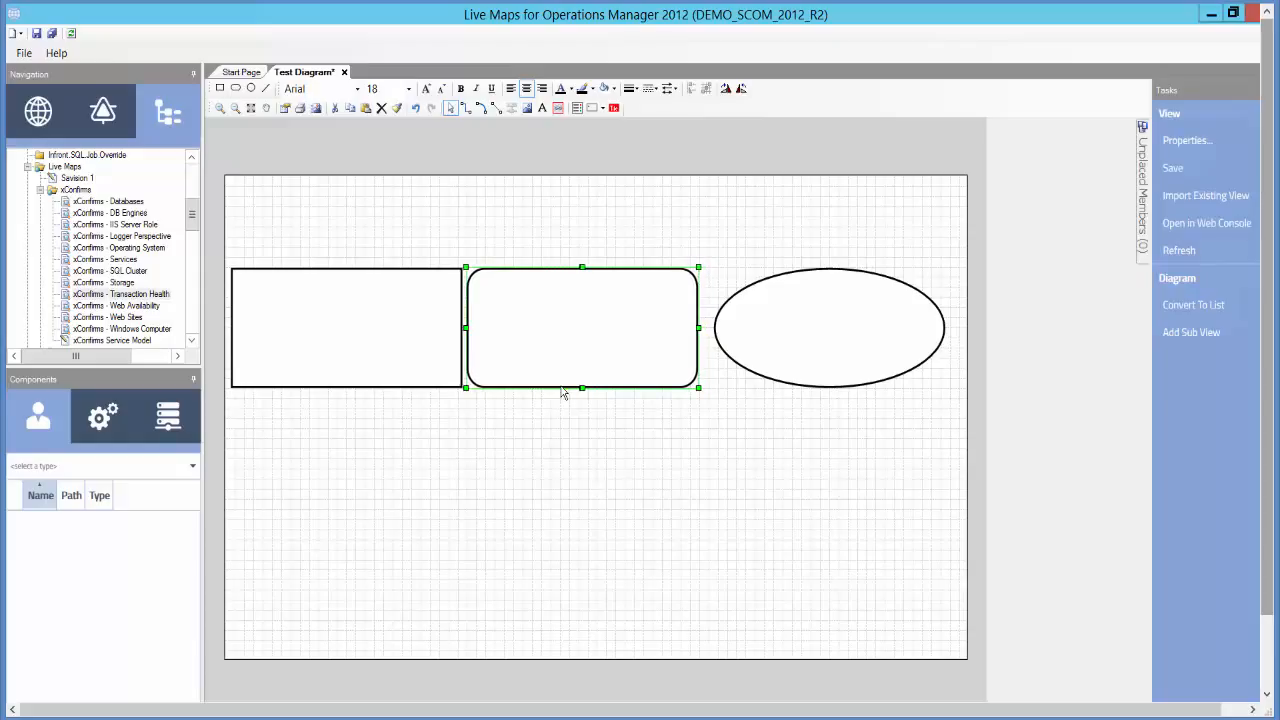
{"action": "key", "text": "Right"}
{"action": "key", "text": "Right"}
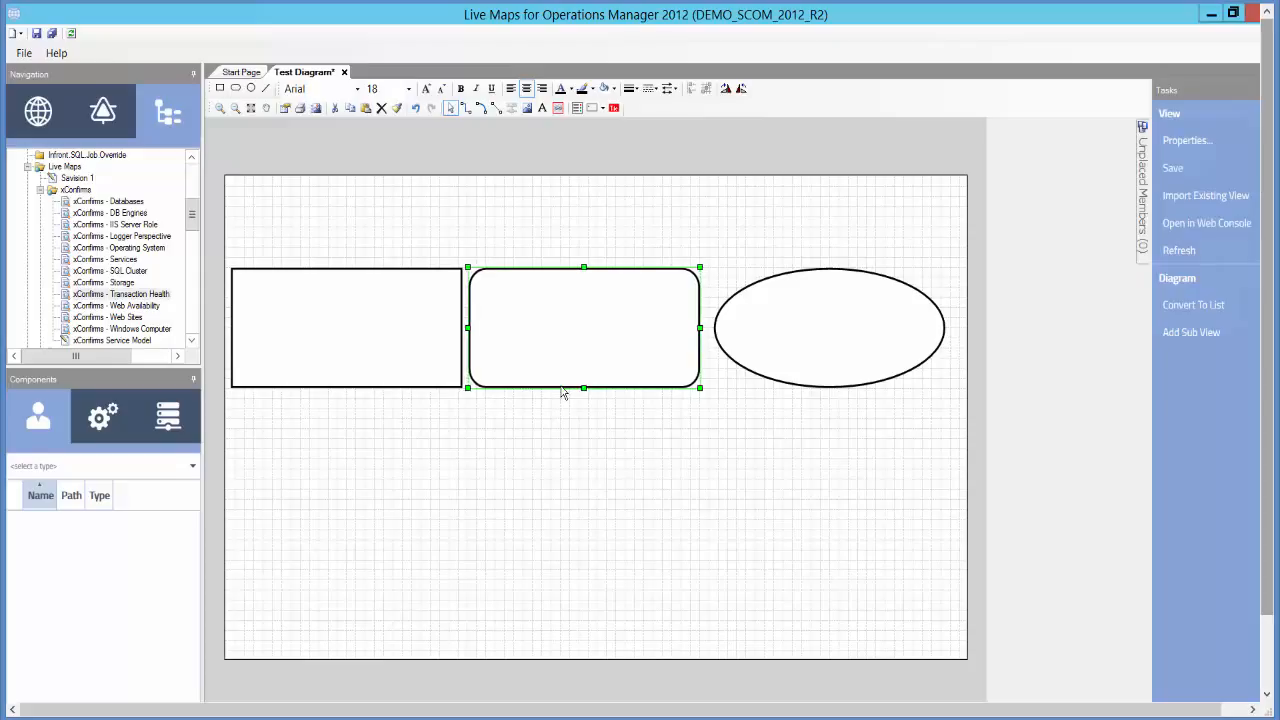
{"action": "key", "text": "Right"}
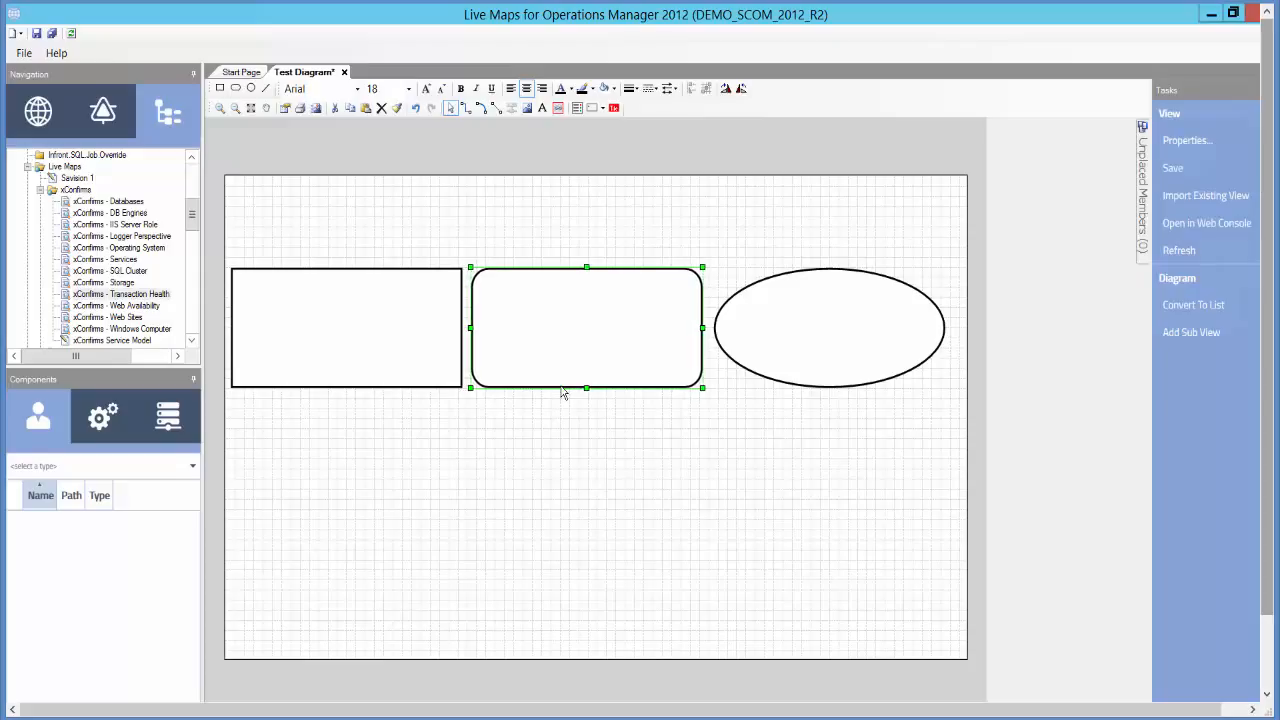
{"action": "key", "text": "Left"}
{"action": "key", "text": "Left"}
{"action": "key", "text": "Left"}
{"action": "key", "text": "Left"}
{"action": "key", "text": "Left"}
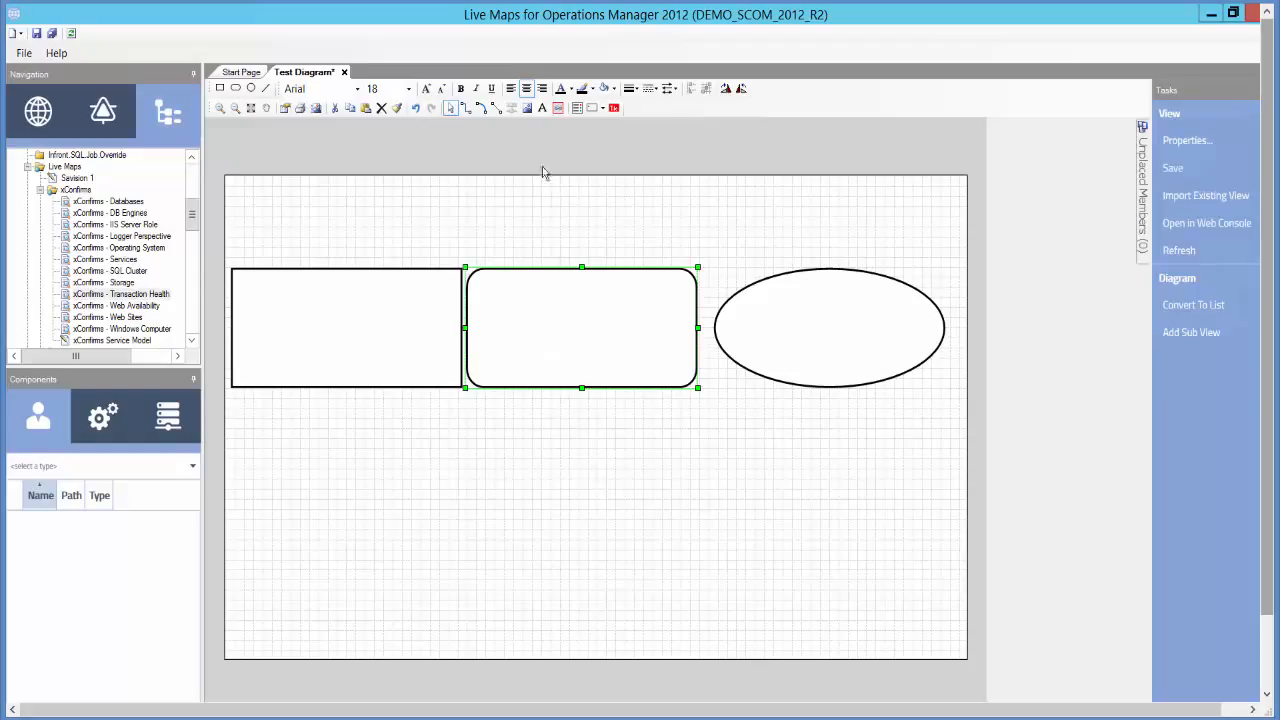
- Insert the .NET 3-Tier Application built-in class image and place it below the rectangle
{"action": "left_click", "coordinate": [528, 112]}
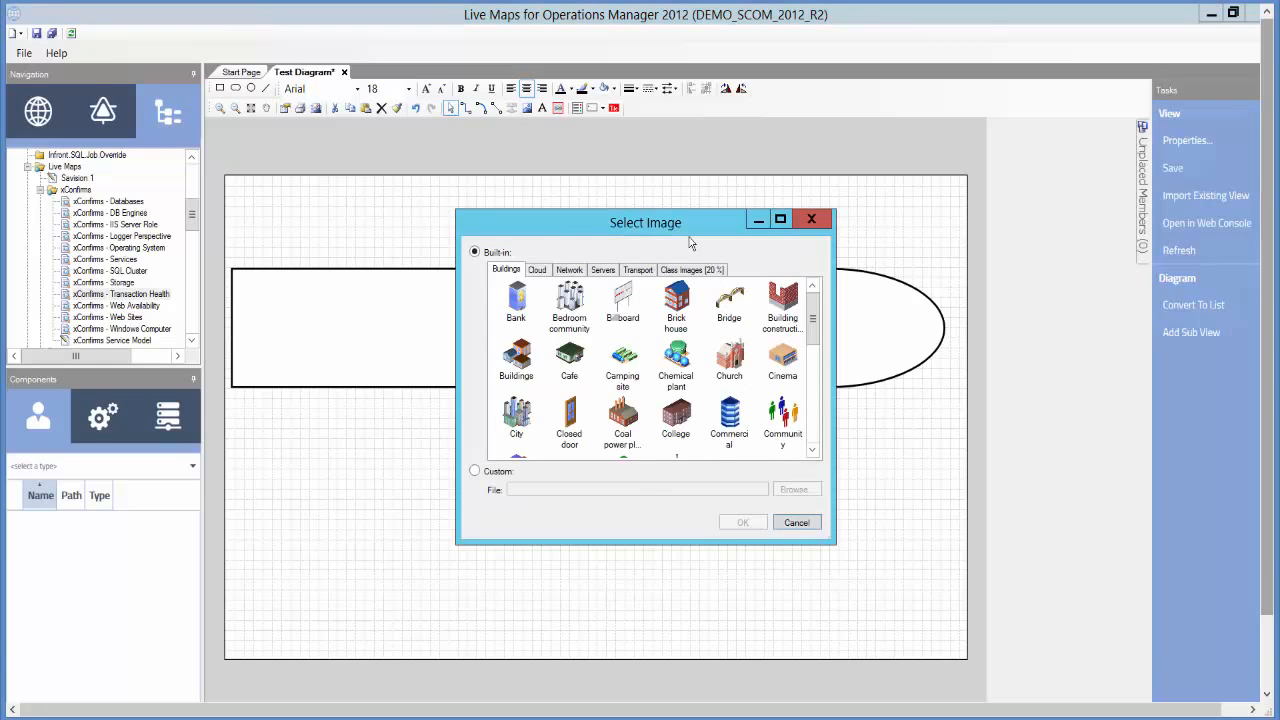
{"action": "left_click_drag", "start_coordinate": [693, 225], "coordinate": [577, 257]}
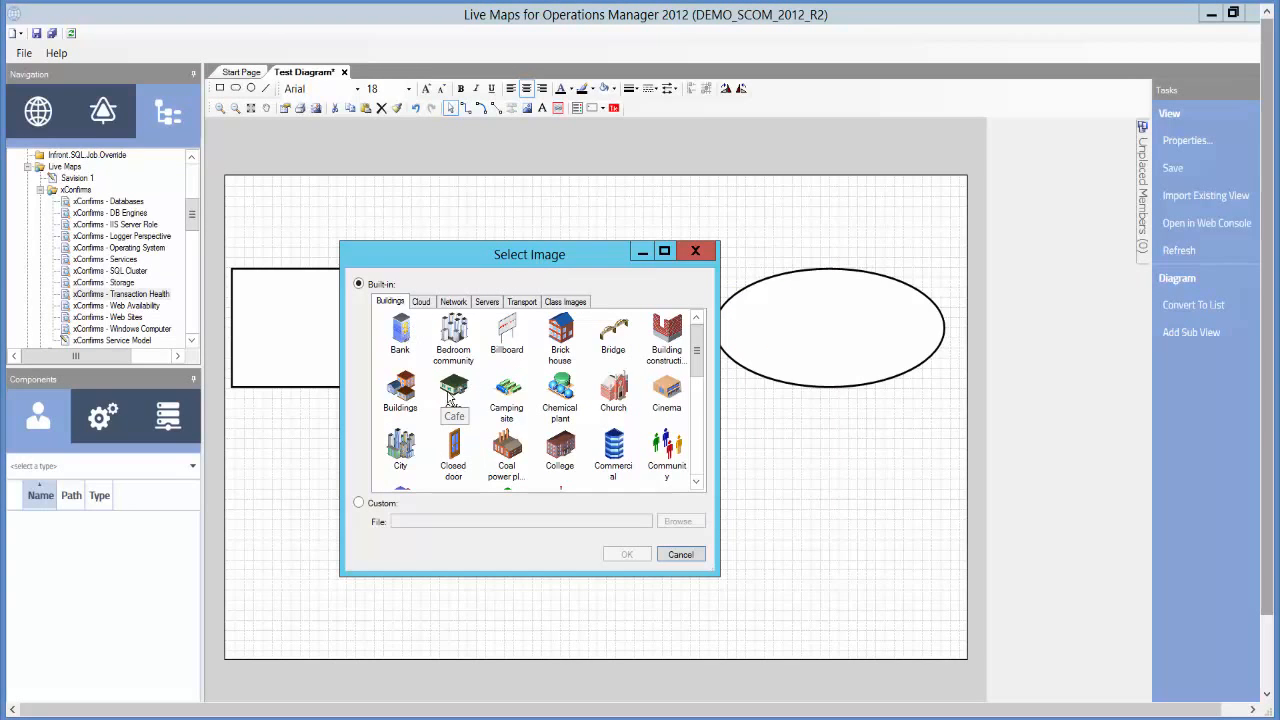
{"action": "left_click", "coordinate": [567, 304]}
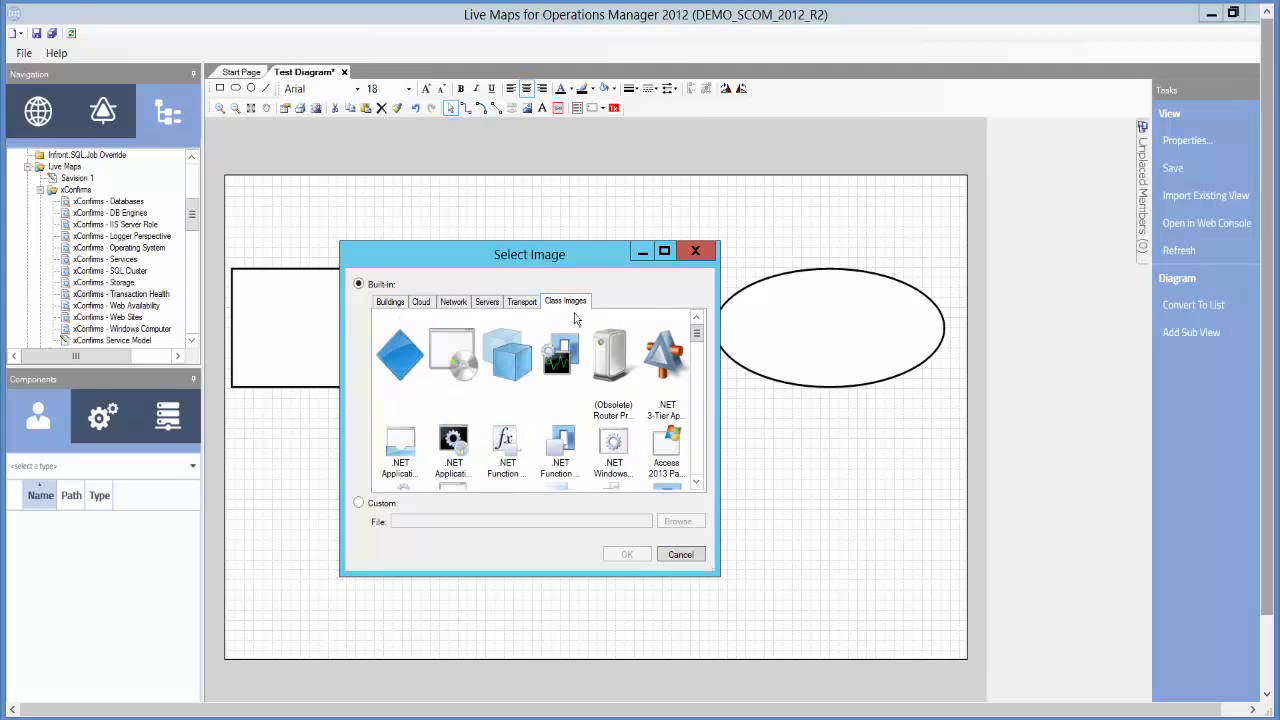
{"action": "scroll", "coordinate": [700, 425], "scroll_direction": "down", "scroll_amount": 3}
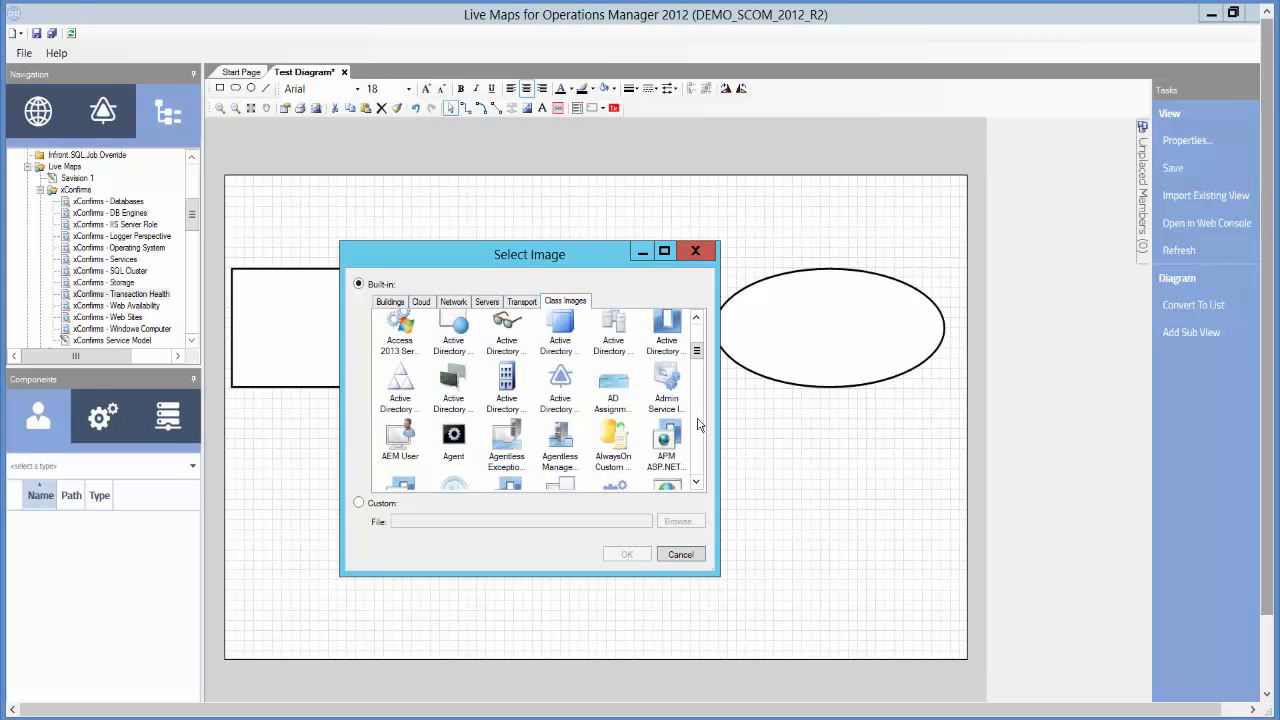
{"action": "left_click", "coordinate": [697, 338]}
{"action": "left_click", "coordinate": [668, 358]}
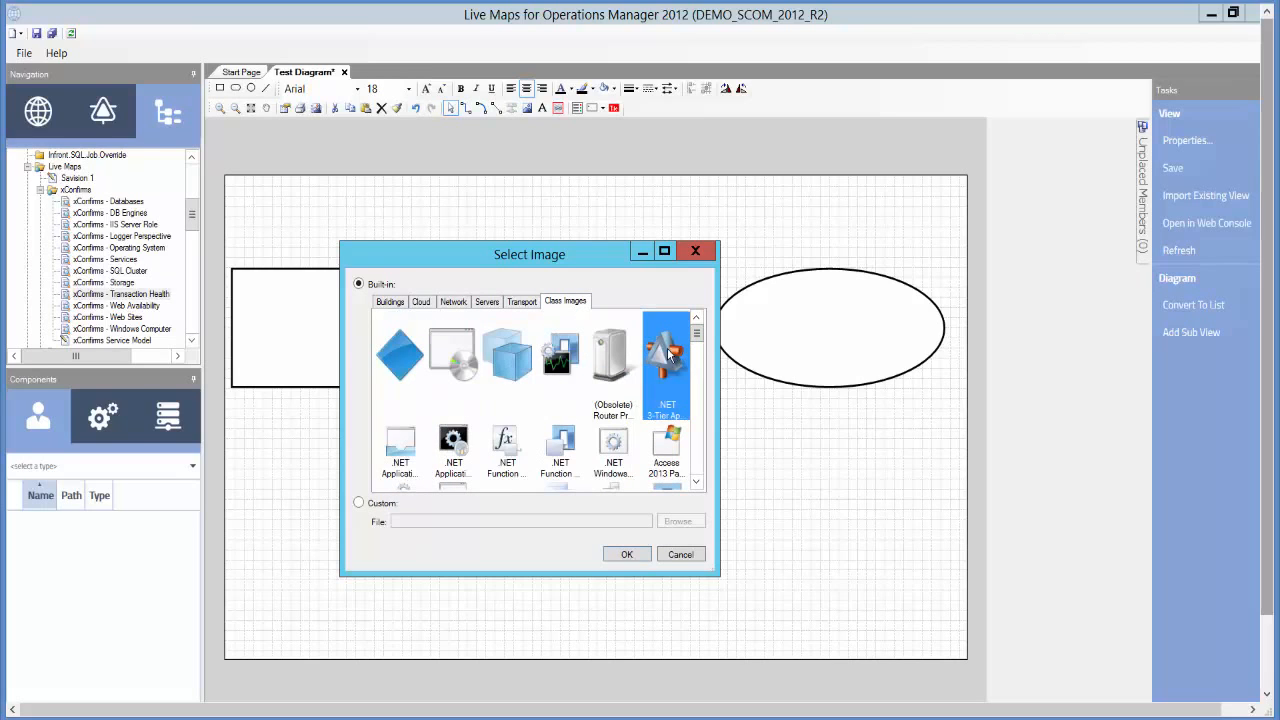
{"action": "left_click", "coordinate": [627, 555]}
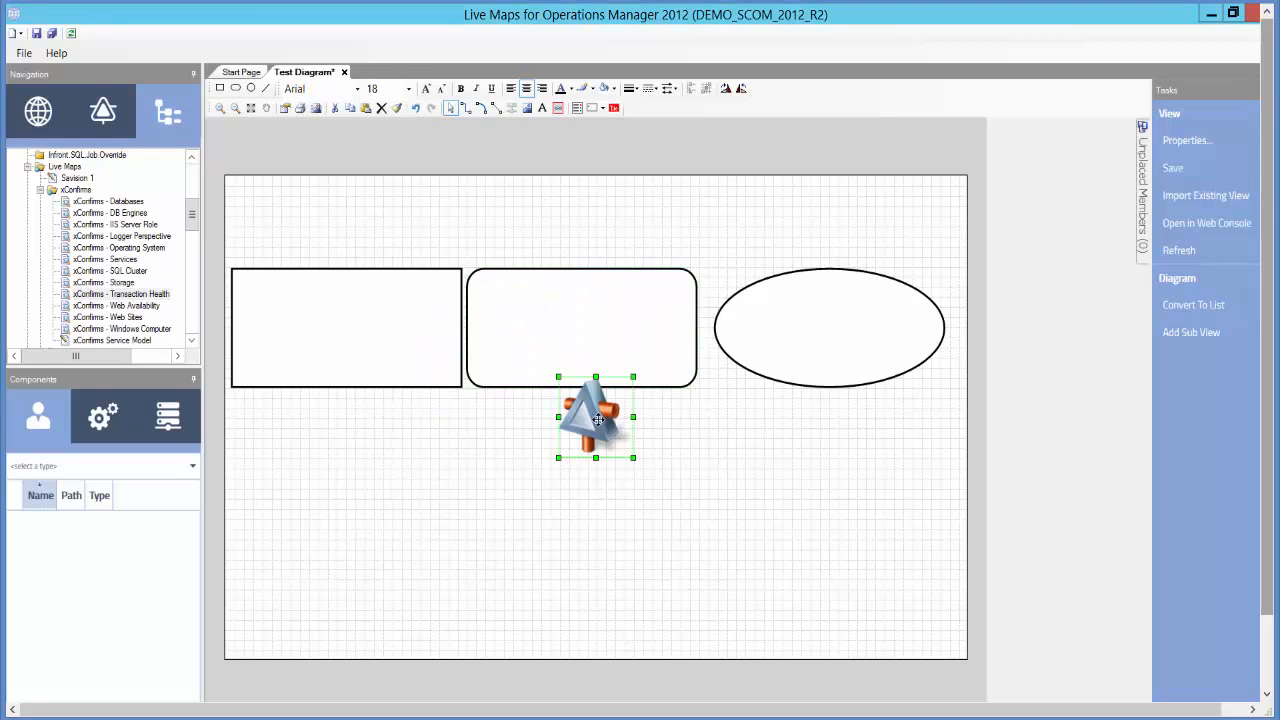
{"action": "left_click_drag", "start_coordinate": [585, 428], "coordinate": [317, 479]}
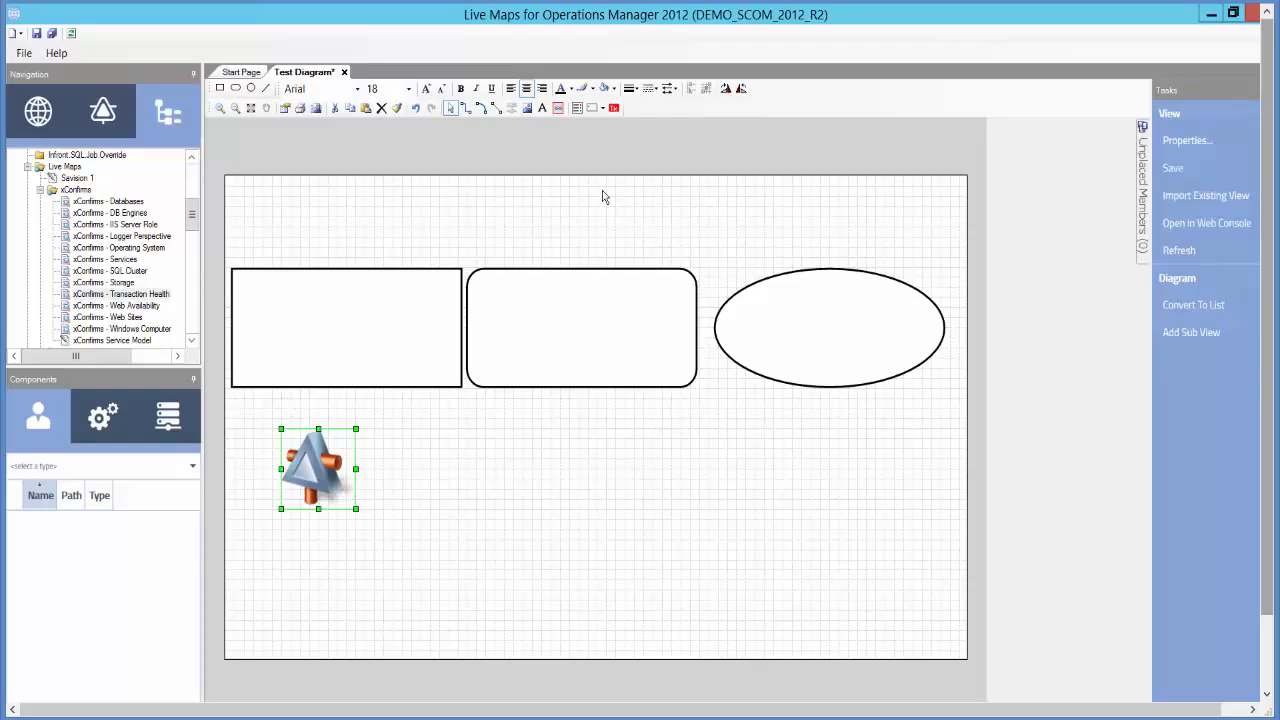
- Add a dashboard item and a tile shape, stacking them below the rounded rectangle
{"action": "left_click", "coordinate": [577, 108]}
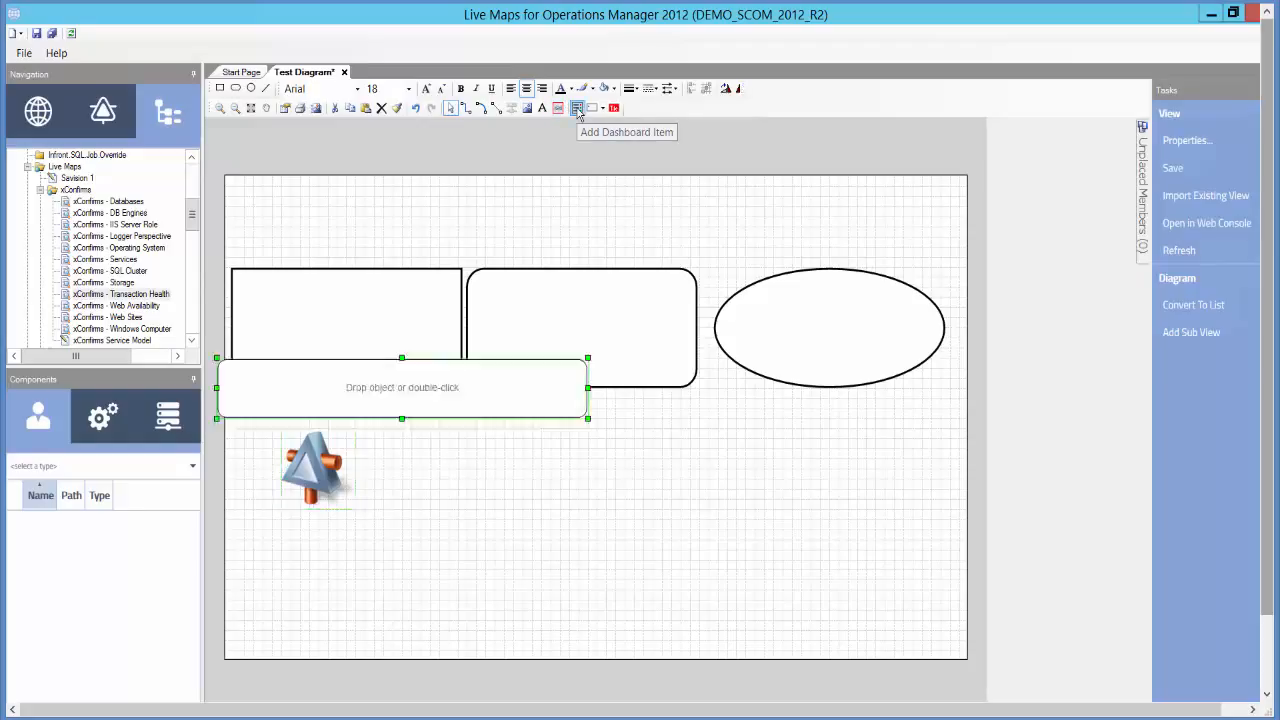
{"action": "left_click_drag", "start_coordinate": [430, 390], "coordinate": [627, 453]}
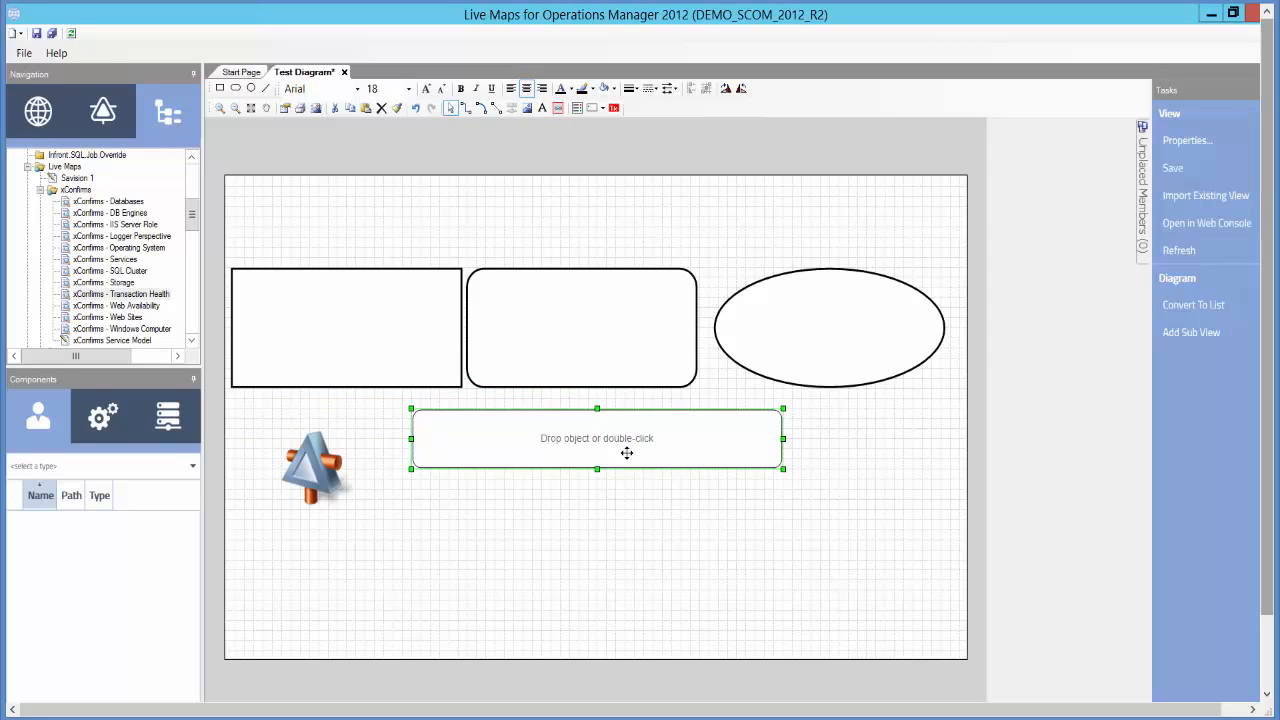
{"action": "left_click", "coordinate": [615, 108]}
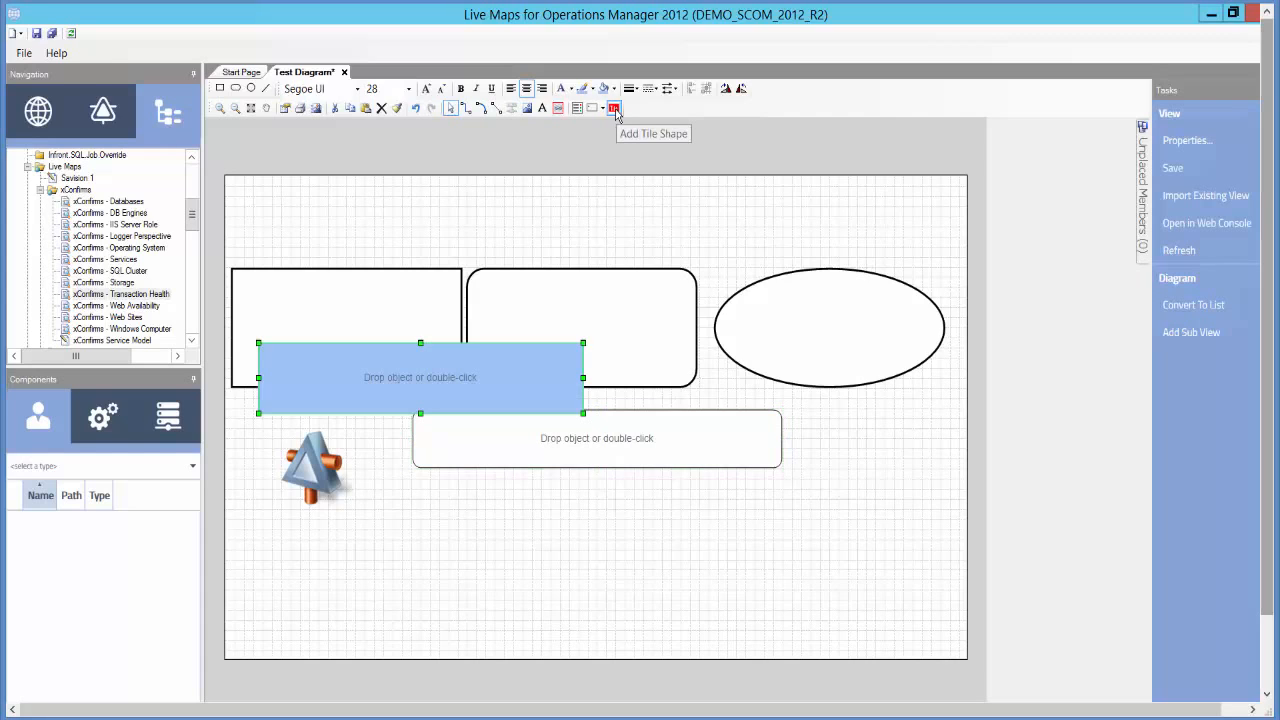
{"action": "left_click_drag", "start_coordinate": [459, 400], "coordinate": [606, 520]}
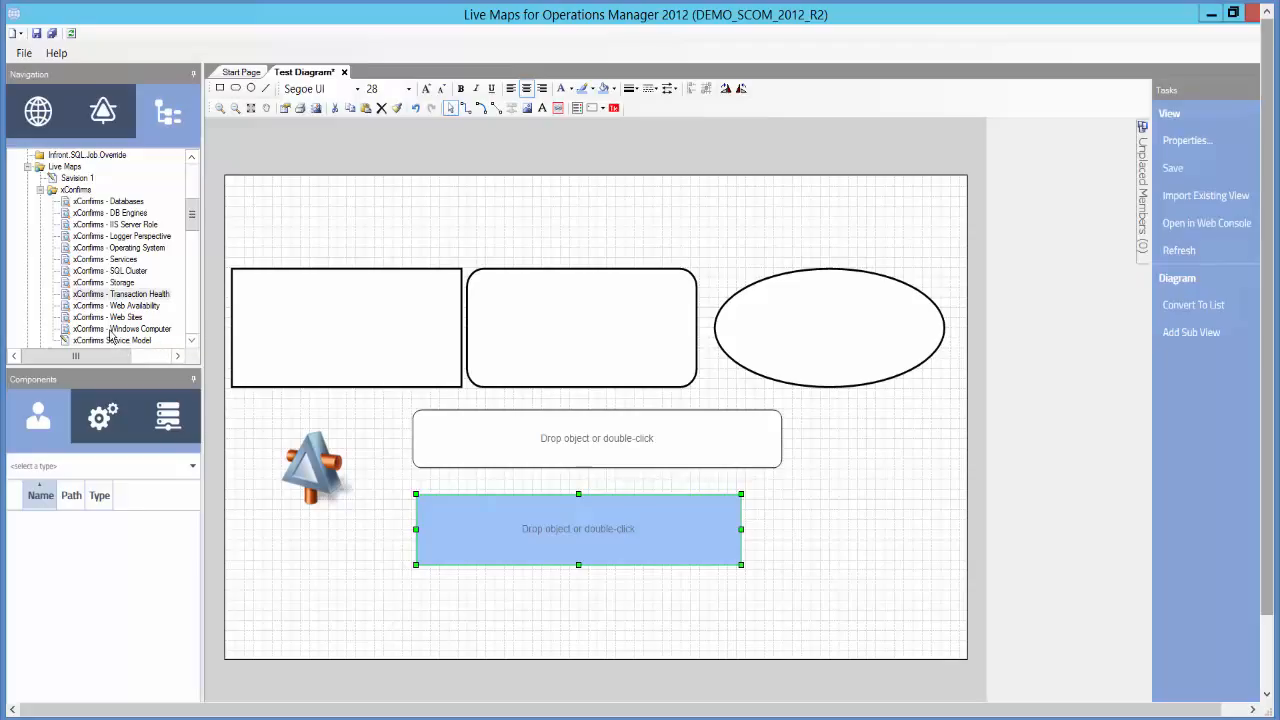
- Link the xConfirms - Windows Computer object to both the dashboard item and the tile
{"action": "left_click", "coordinate": [111, 331]}
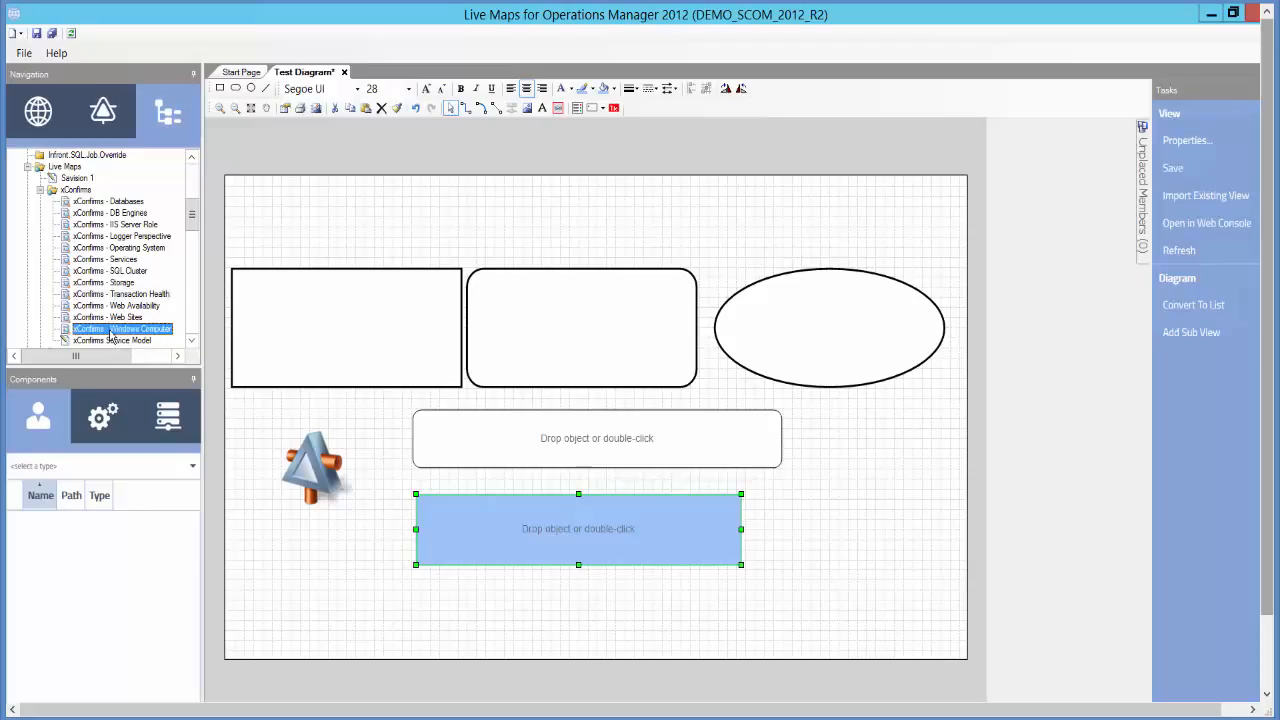
{"action": "left_click_drag", "start_coordinate": [111, 337], "coordinate": [510, 442]}
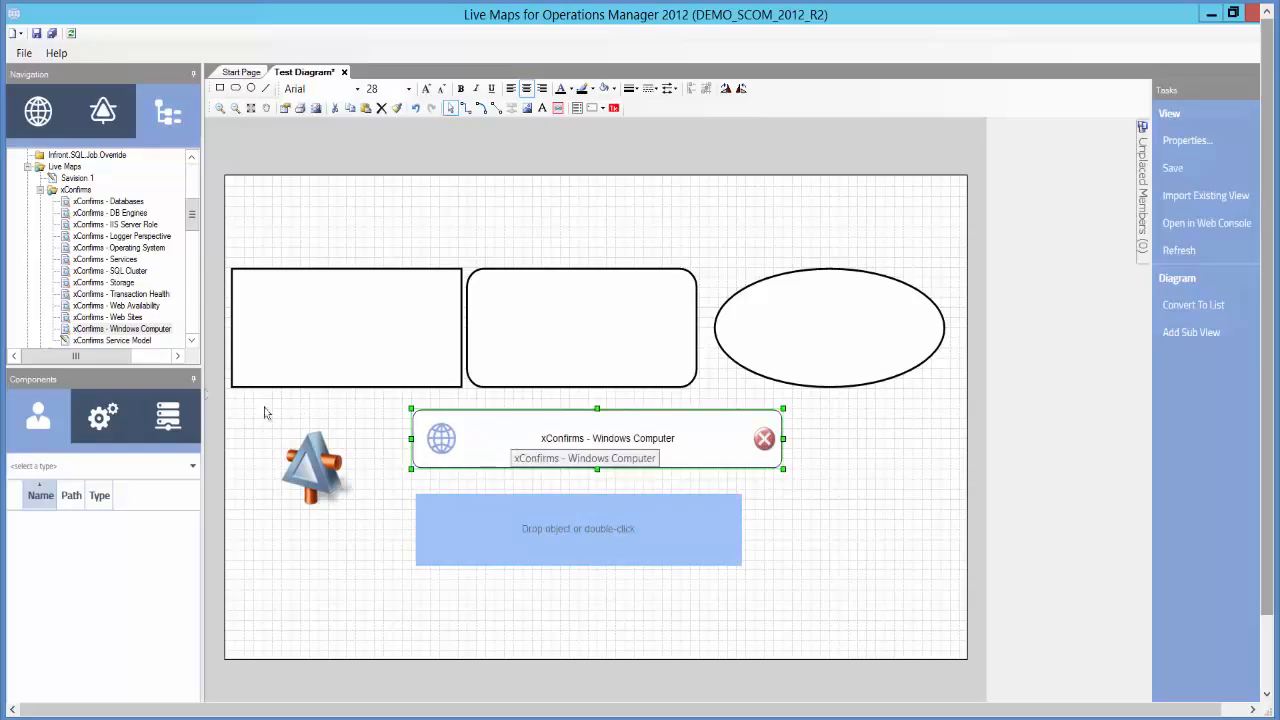
{"action": "left_click_drag", "start_coordinate": [143, 333], "coordinate": [546, 524]}
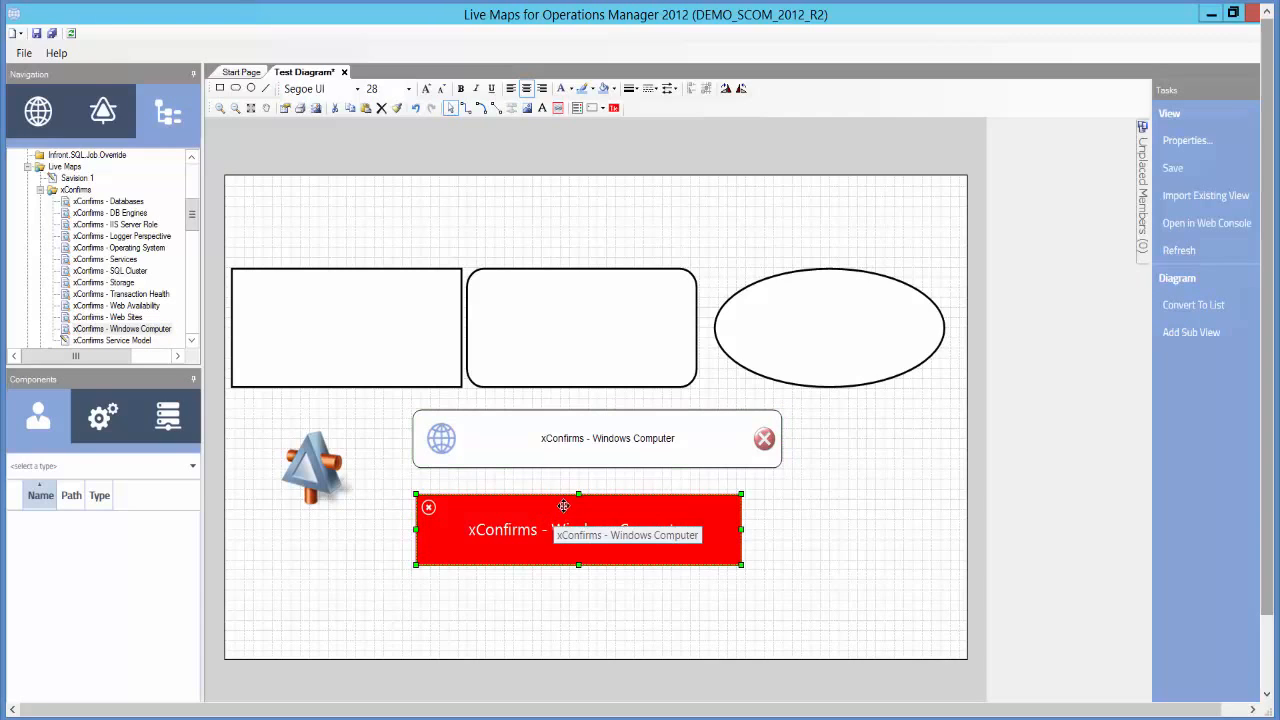
- Set the dashboard item's state icon size to Extra large
{"action": "right_click", "coordinate": [514, 440]}
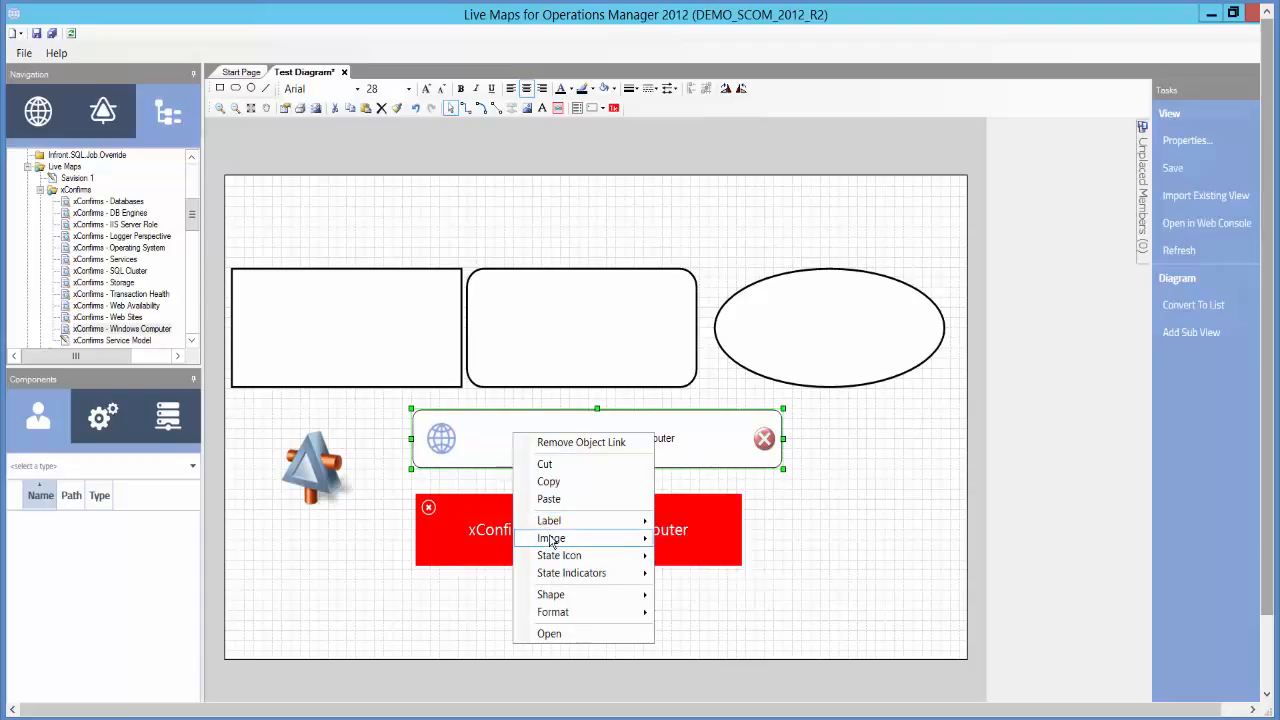
{"action": "mouse_move", "coordinate": [551, 542]}
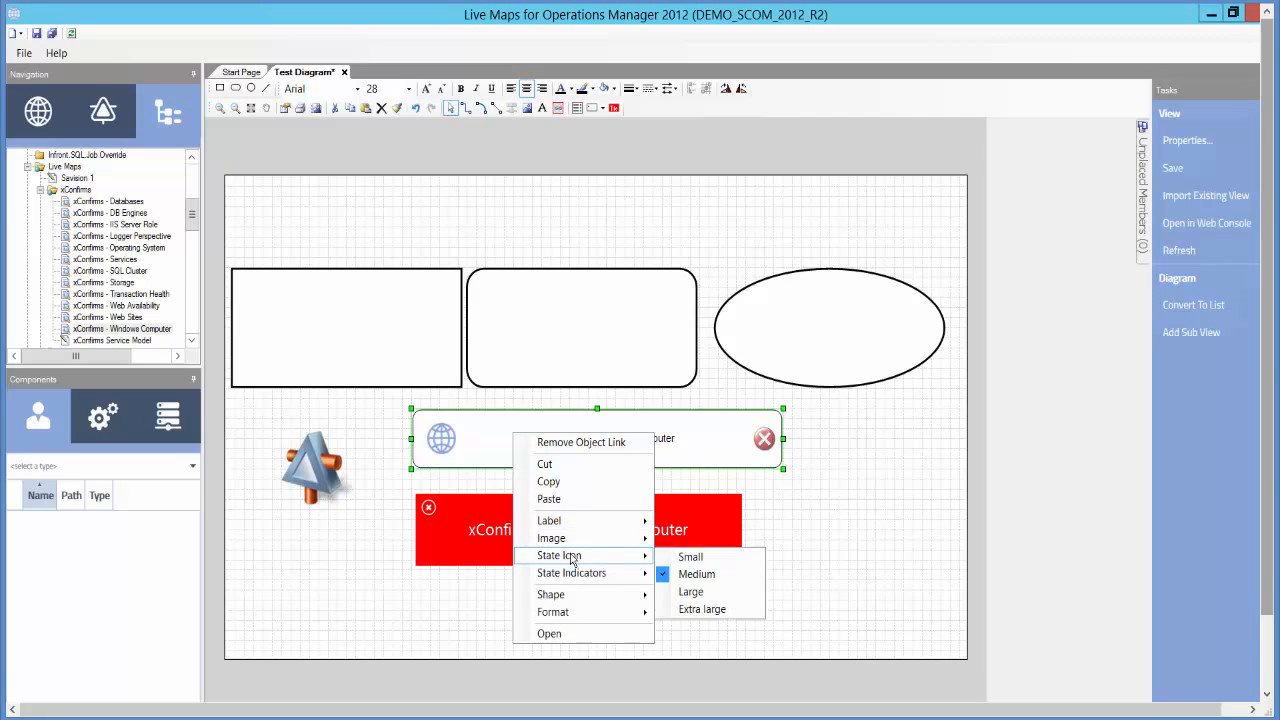
{"action": "left_click", "coordinate": [700, 609]}
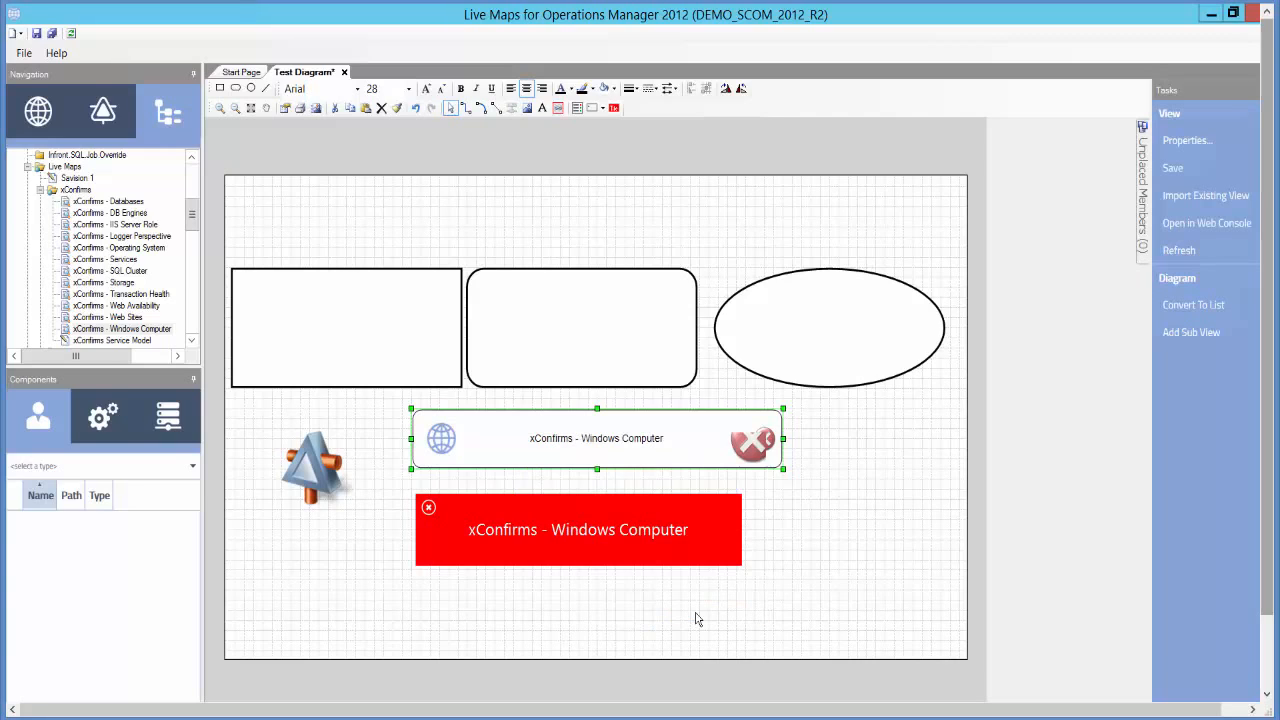
{"action": "right_click", "coordinate": [541, 444]}
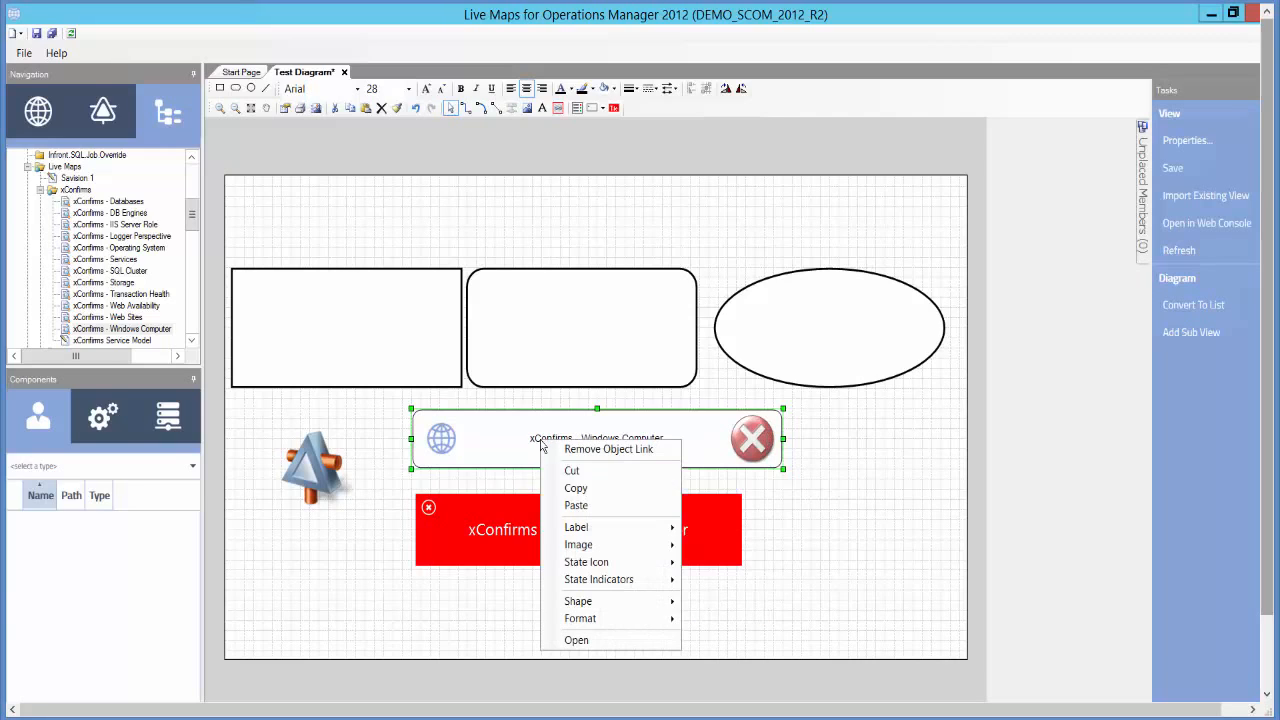
{"action": "mouse_move", "coordinate": [586, 604]}
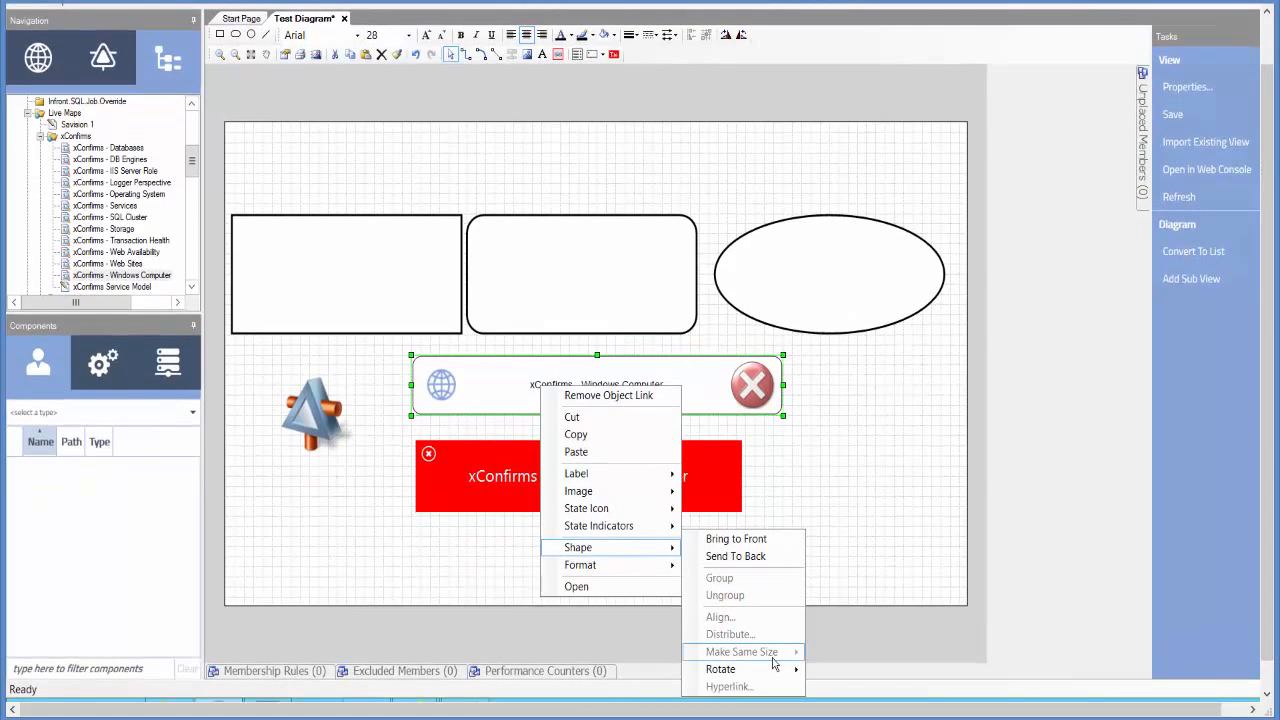
{"action": "mouse_move", "coordinate": [609, 571]}
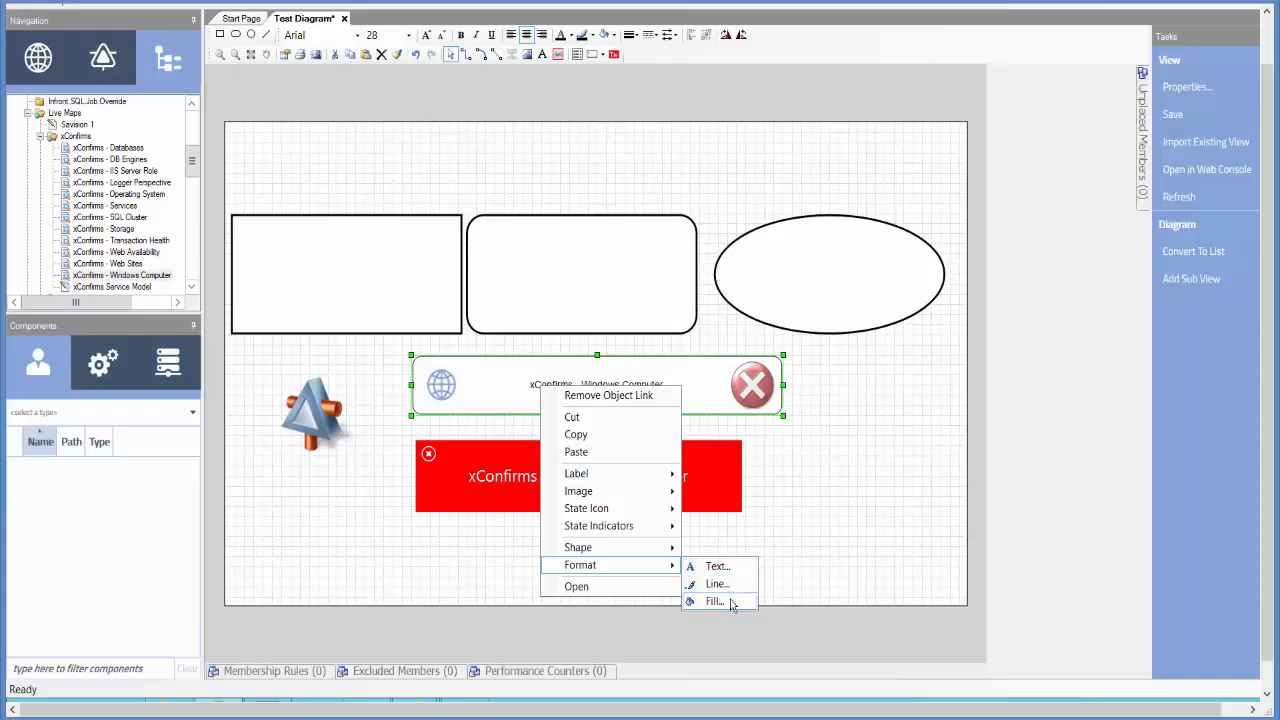
{"action": "left_click", "coordinate": [843, 502]}
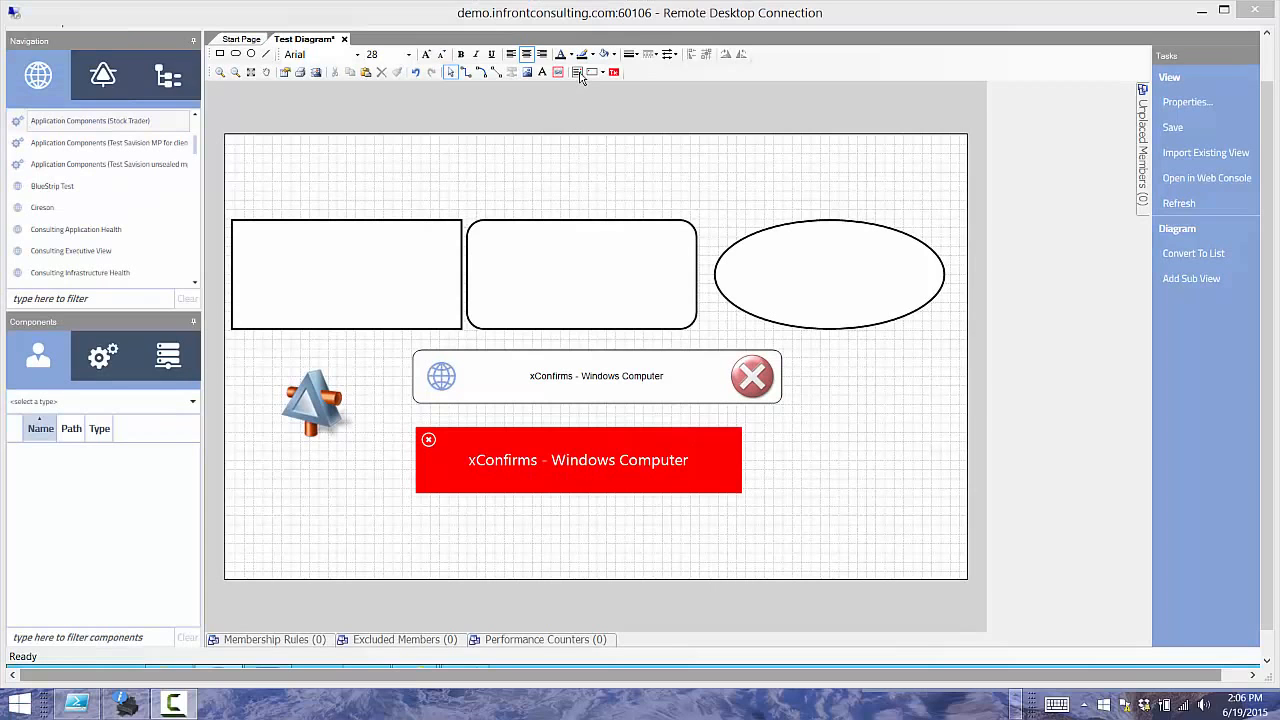
- Add another dashboard item below the tile and link the Application Components (Stock Trader) view to it
{"action": "left_click", "coordinate": [578, 73]}
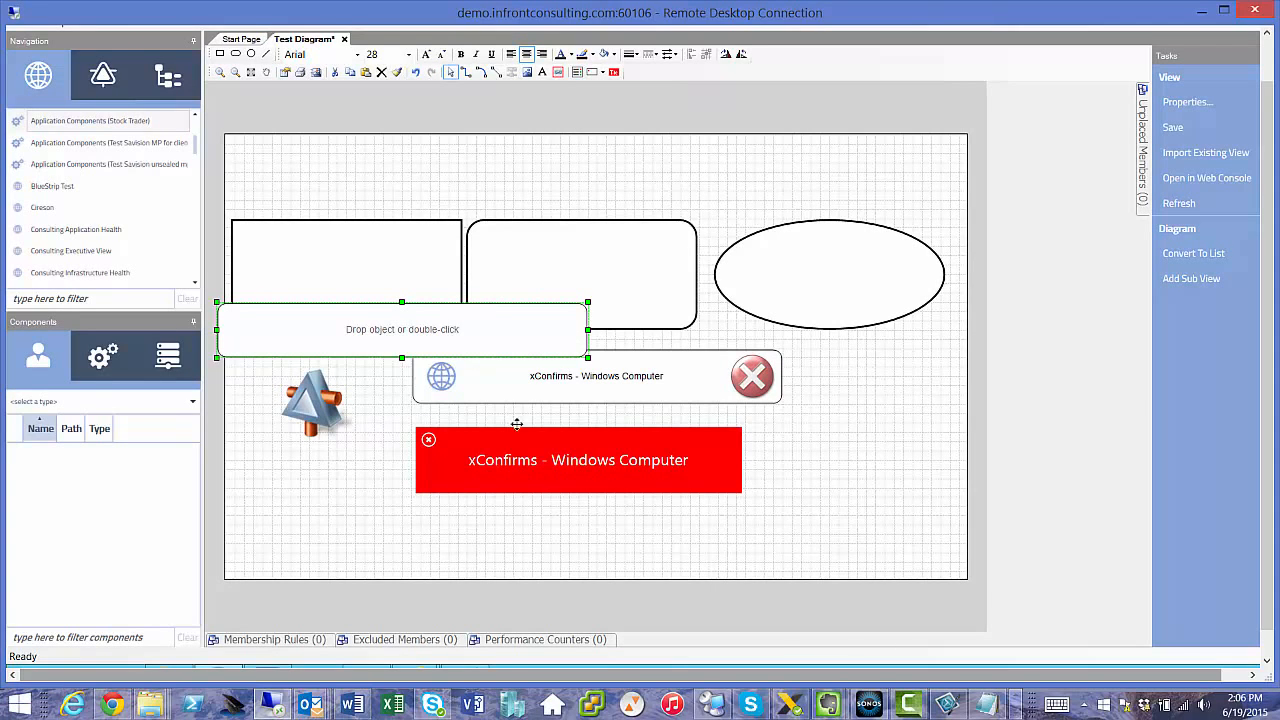
{"action": "left_click_drag", "start_coordinate": [516, 424], "coordinate": [648, 534]}
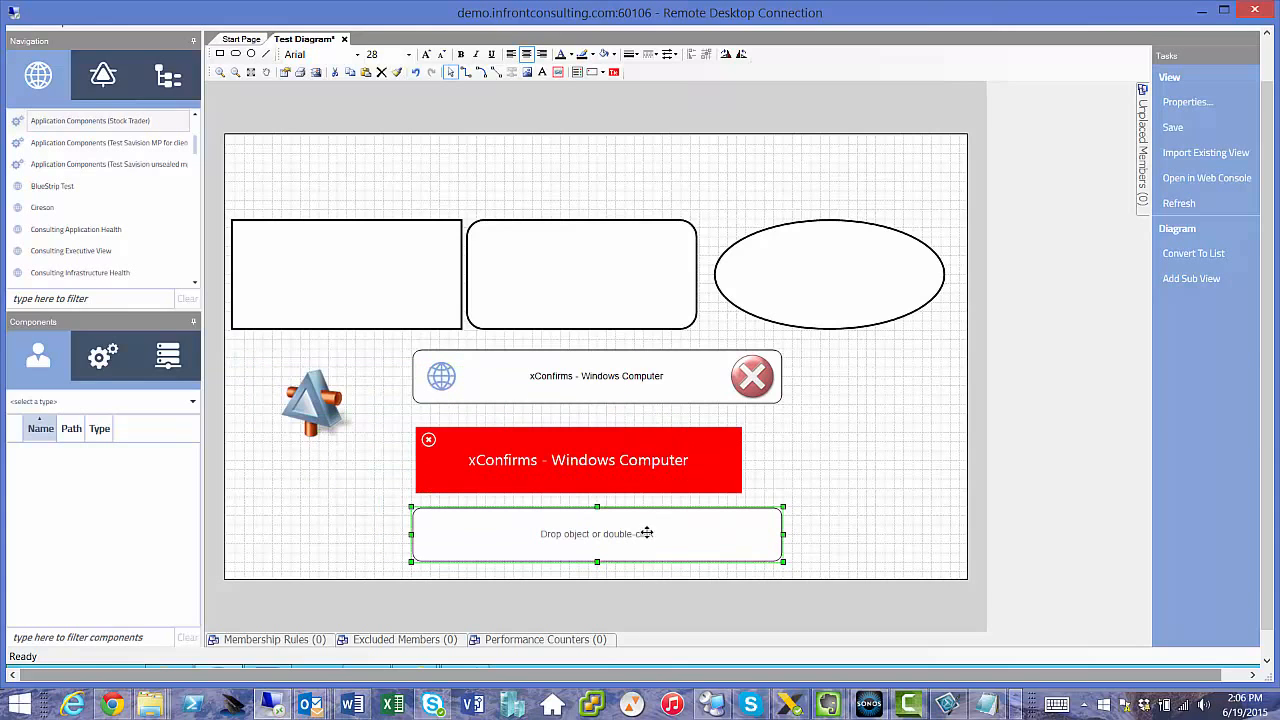
{"action": "left_click", "coordinate": [167, 82]}
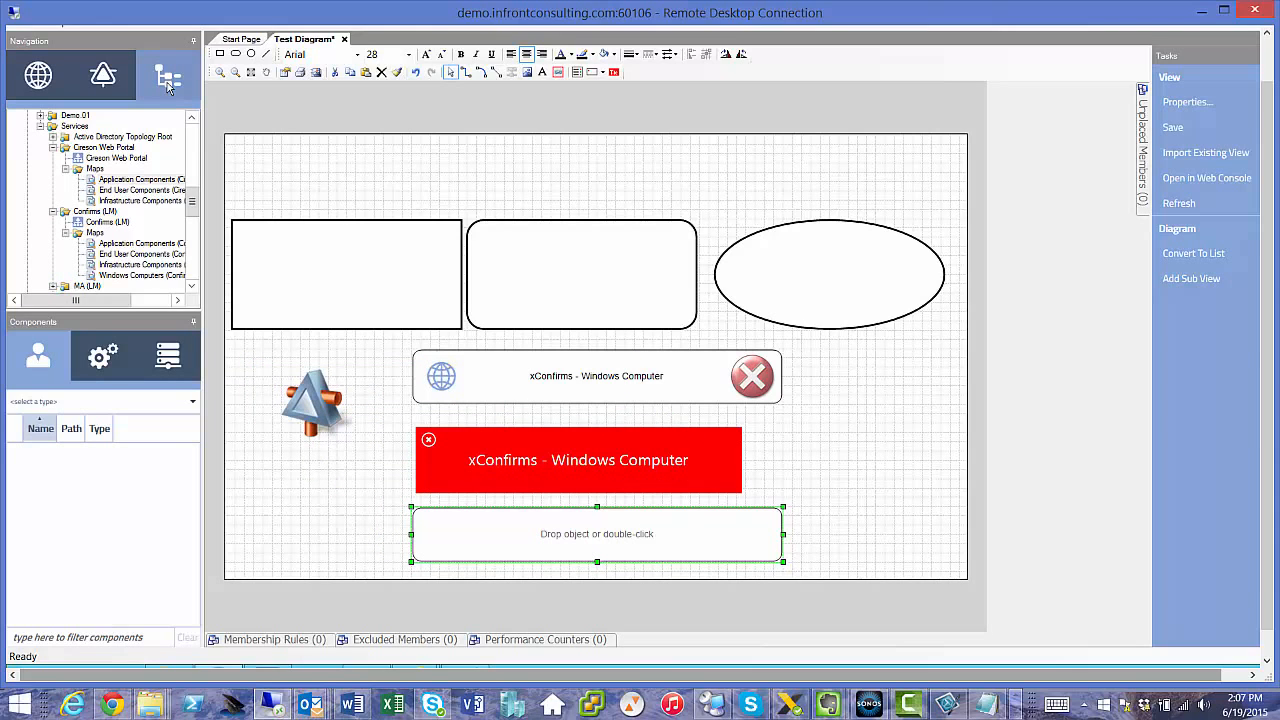
{"action": "left_click", "coordinate": [135, 181]}
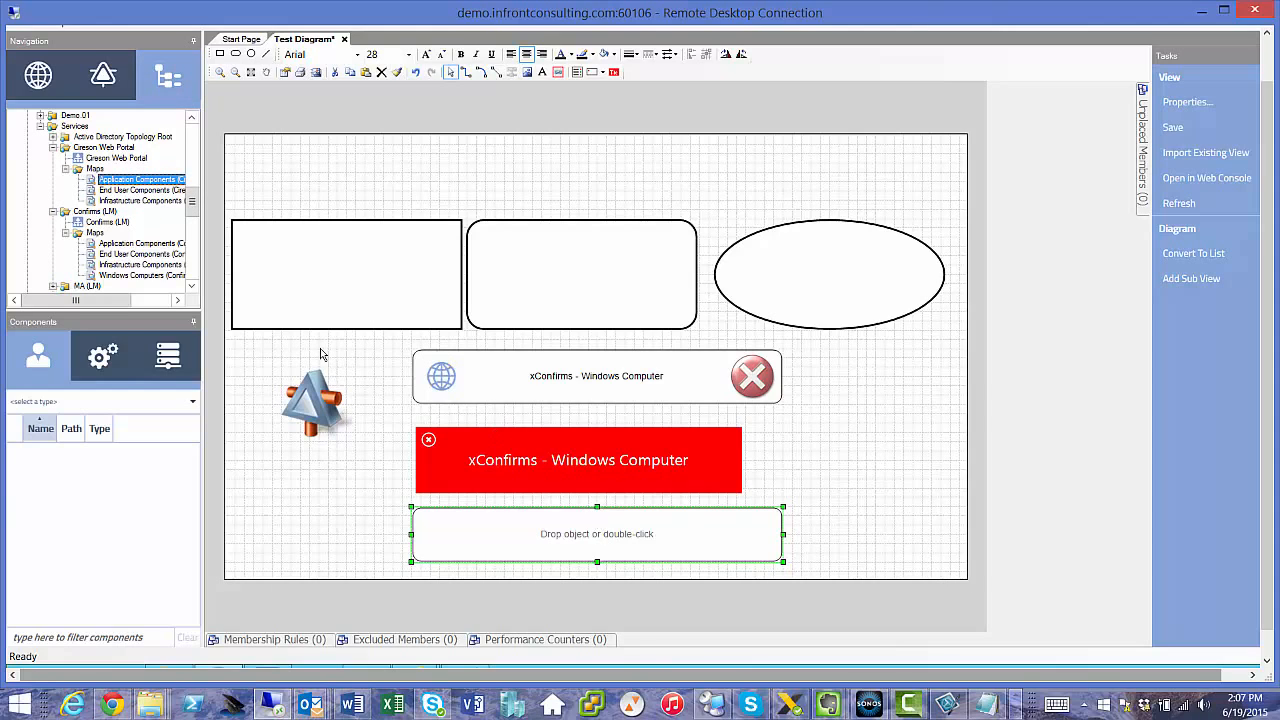
{"action": "left_click", "coordinate": [45, 76]}
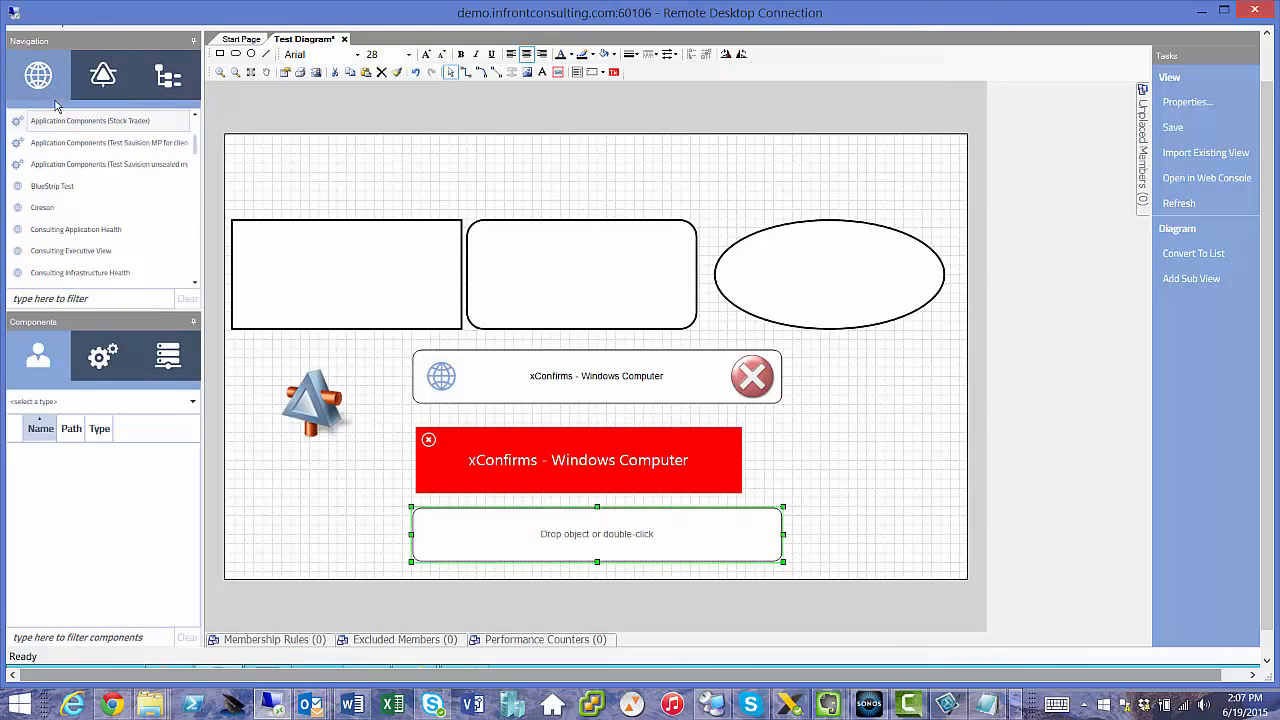
{"action": "left_click_drag", "start_coordinate": [58, 121], "coordinate": [588, 541]}
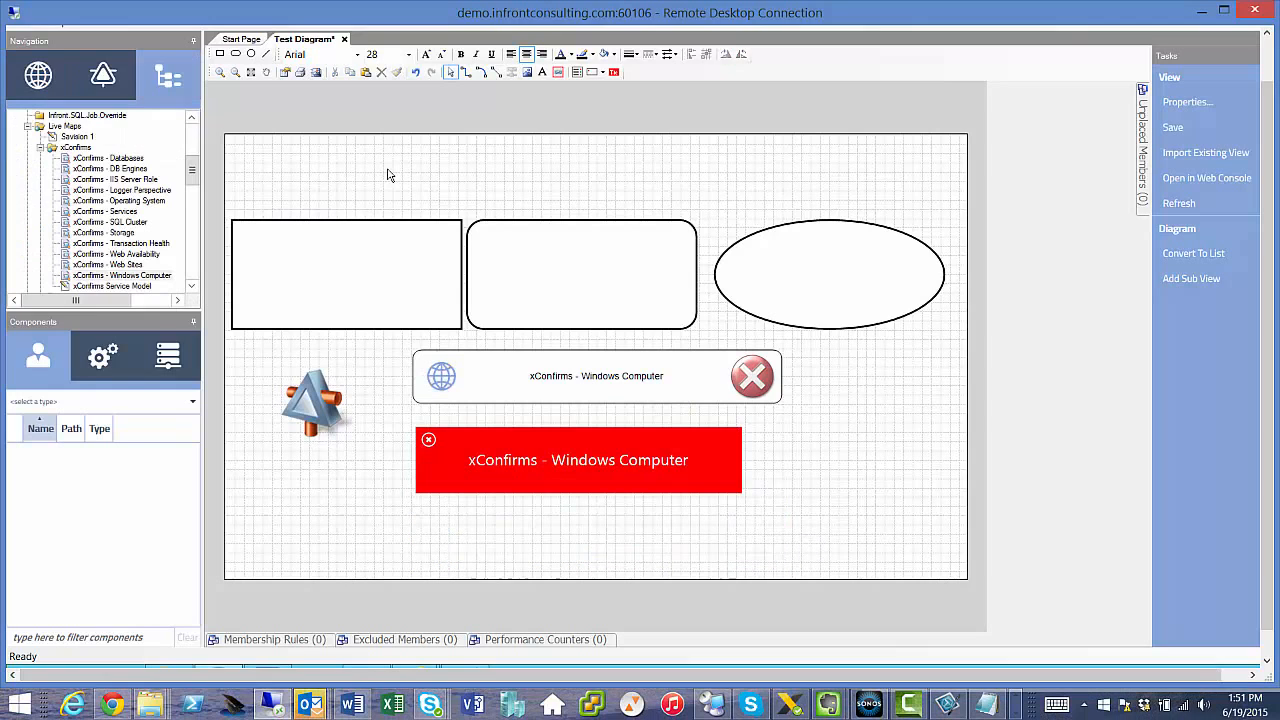